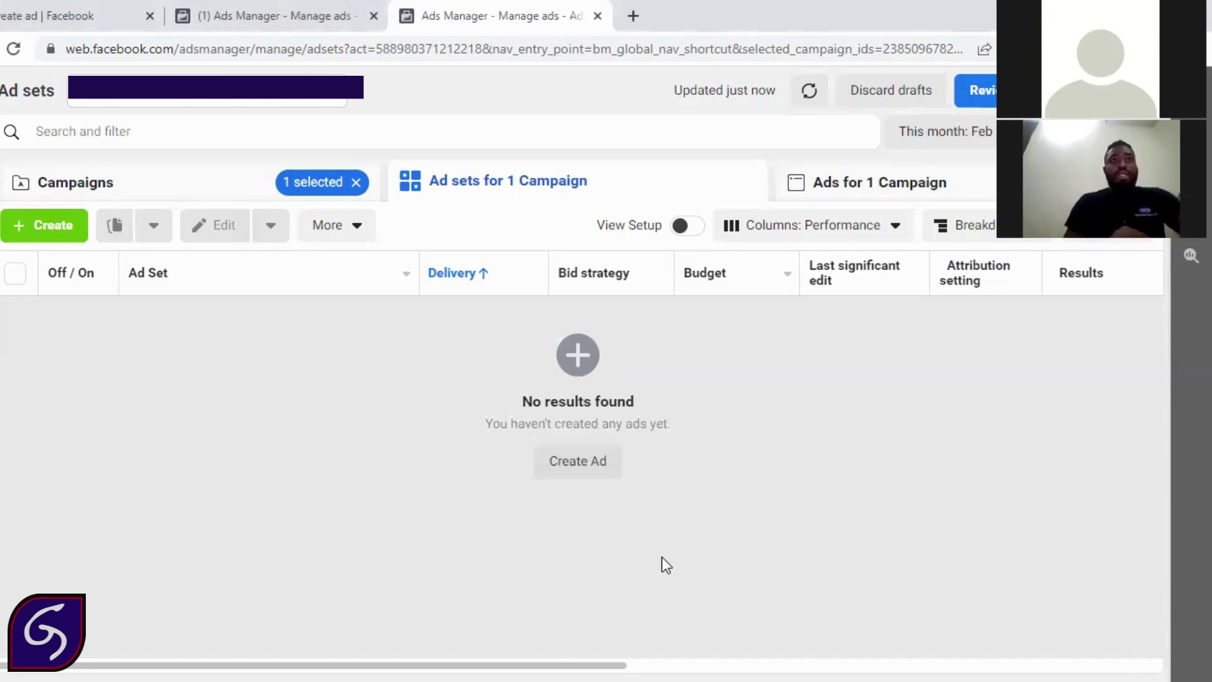
Step: Begin a brand-new campaign with the Engagement objective, confirming Post engagement as the engagement type
left_click(49, 235)
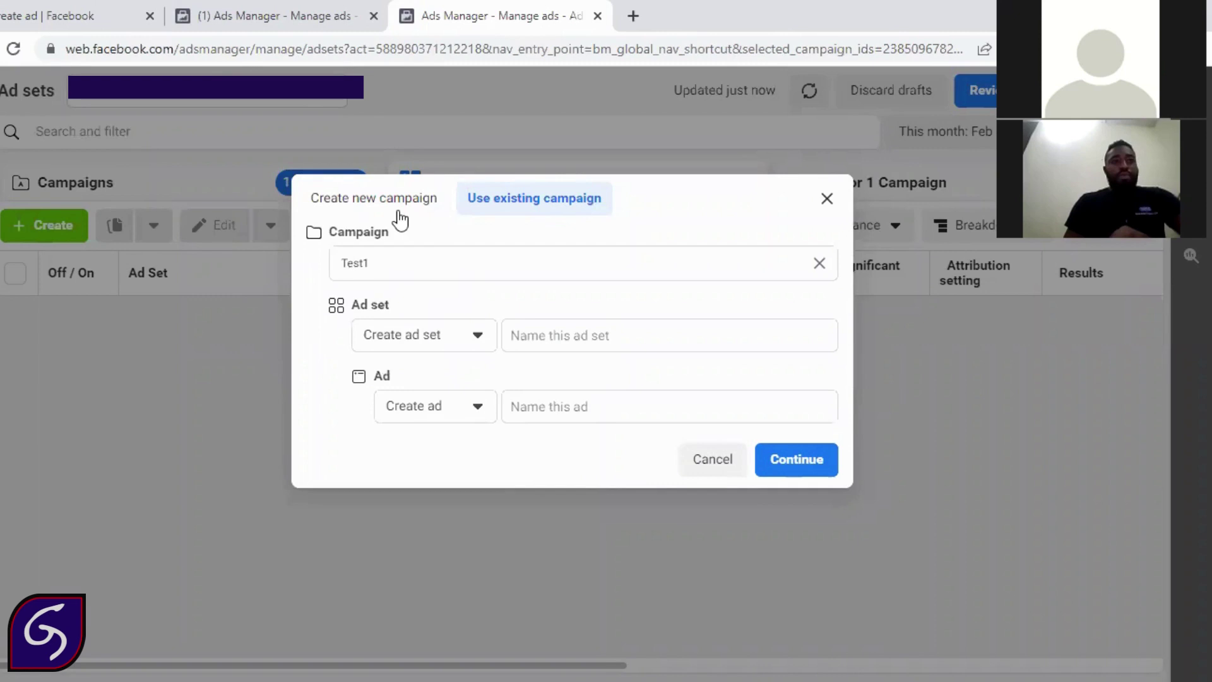
left_click(391, 201)
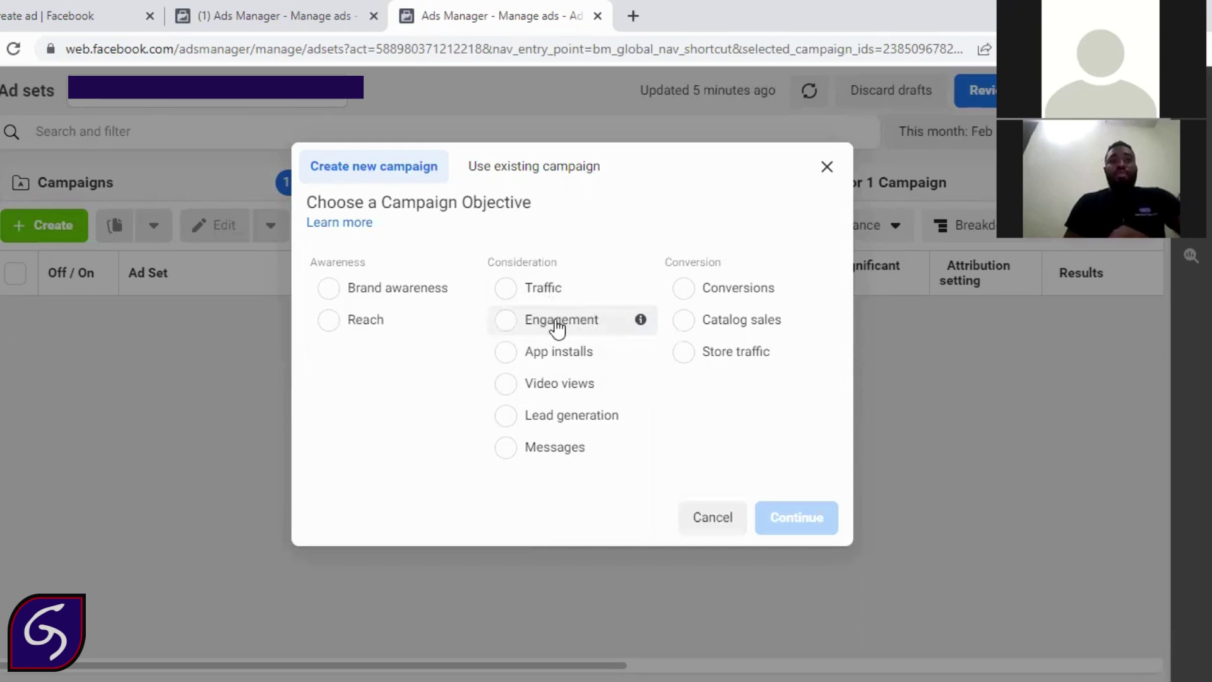
left_click(505, 324)
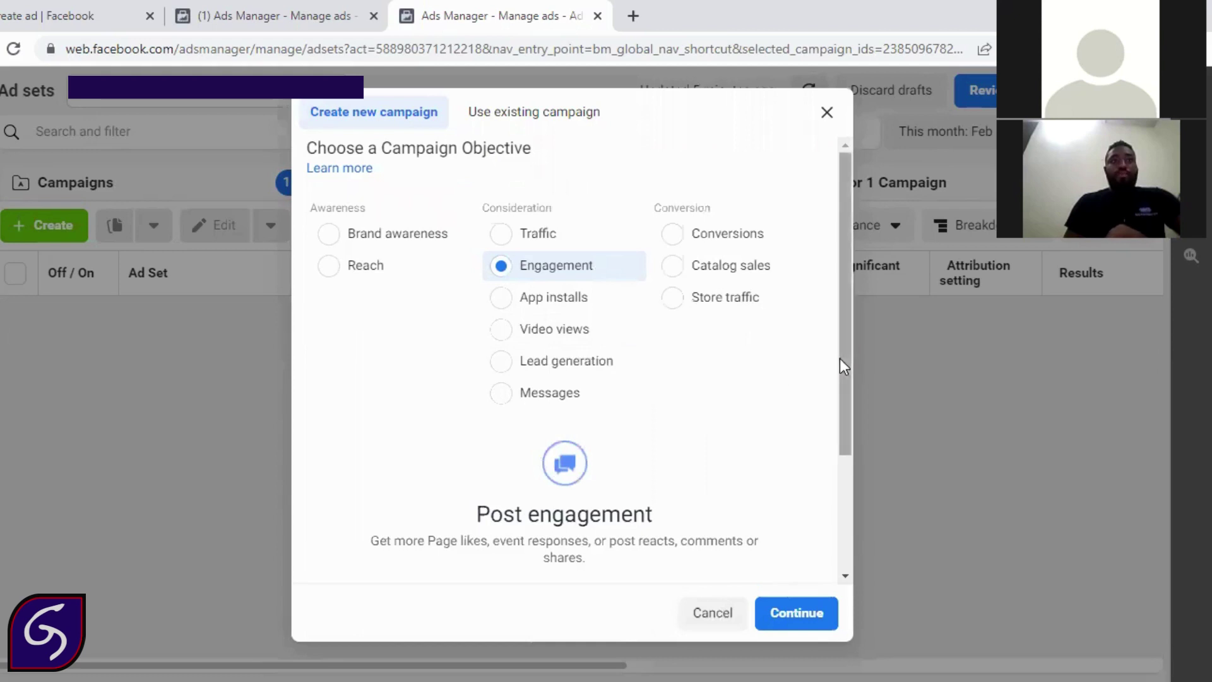
left_click_drag(840, 360, 839, 481)
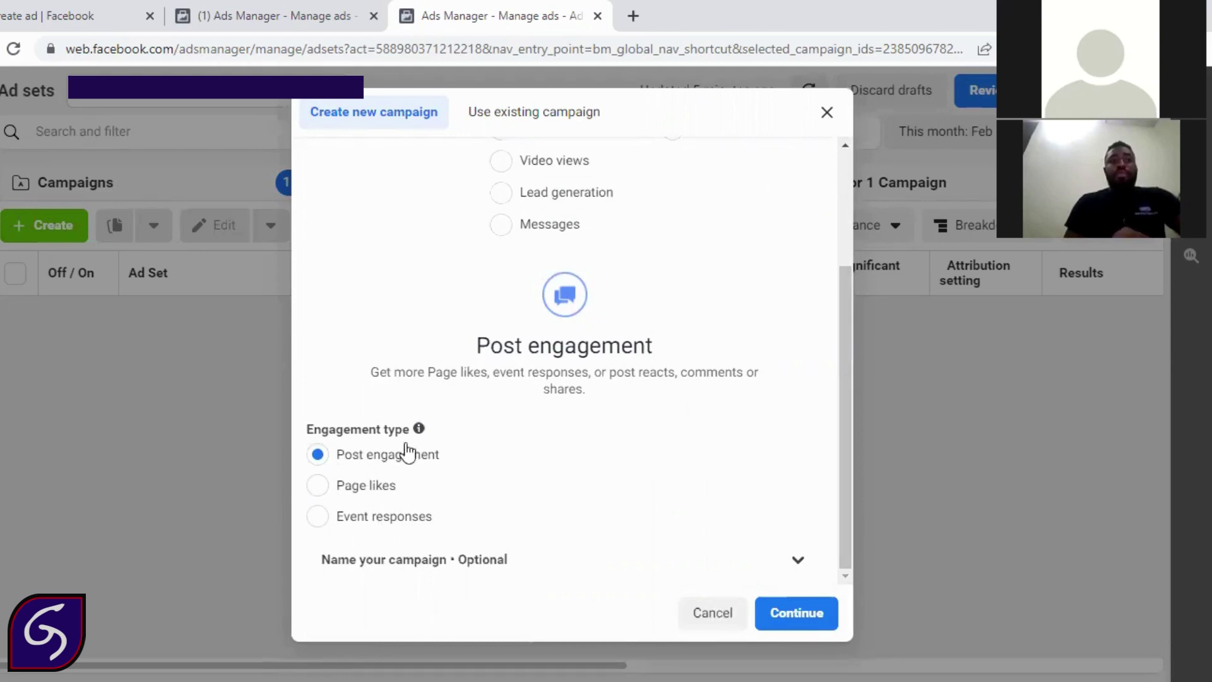
Step: Create the New Post engagement campaign and review its ad set and ad settings
left_click(776, 614)
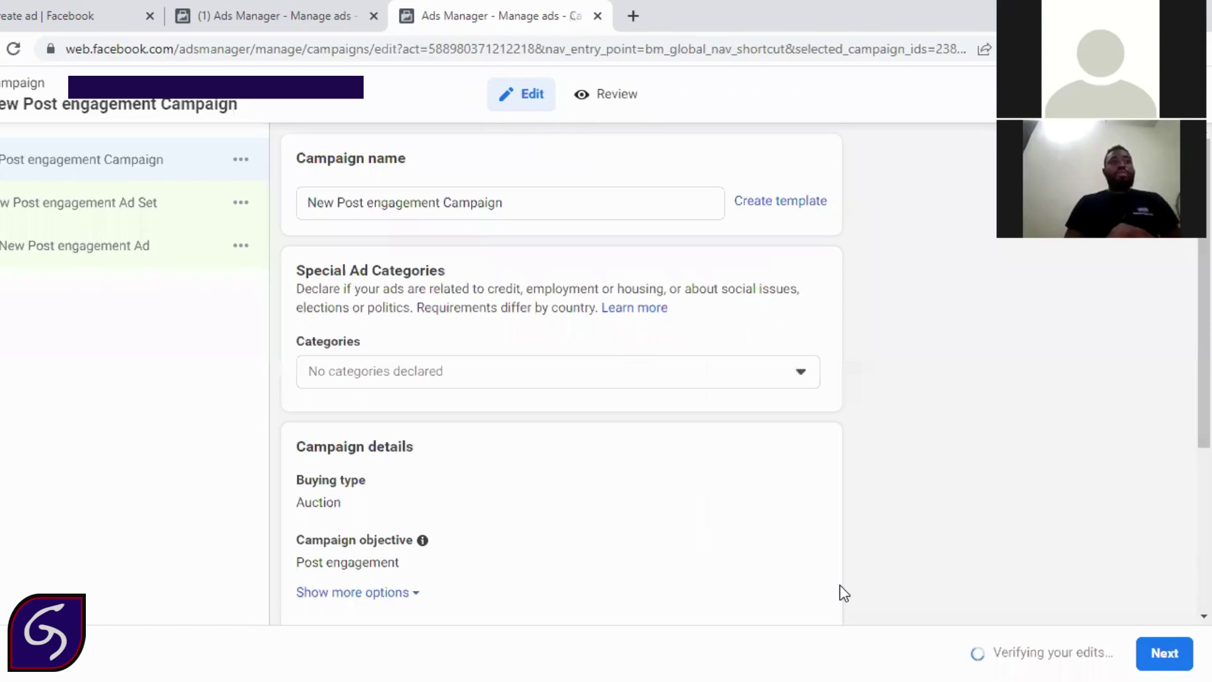
left_click(536, 204)
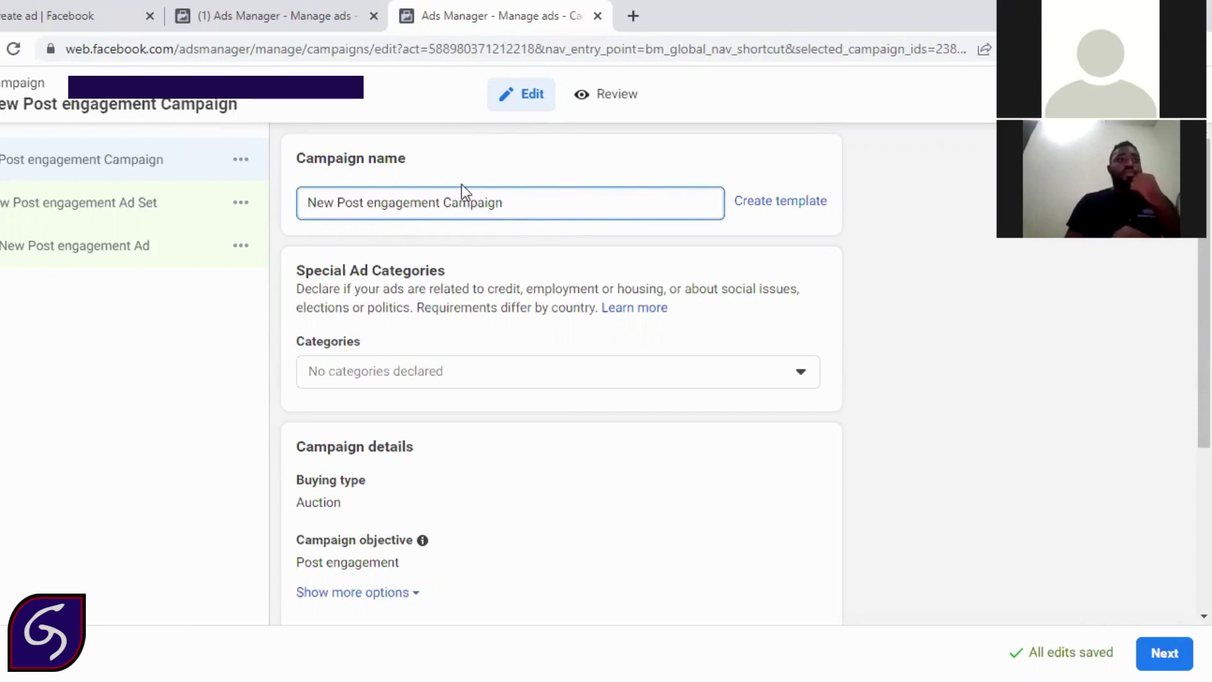
left_click(97, 215)
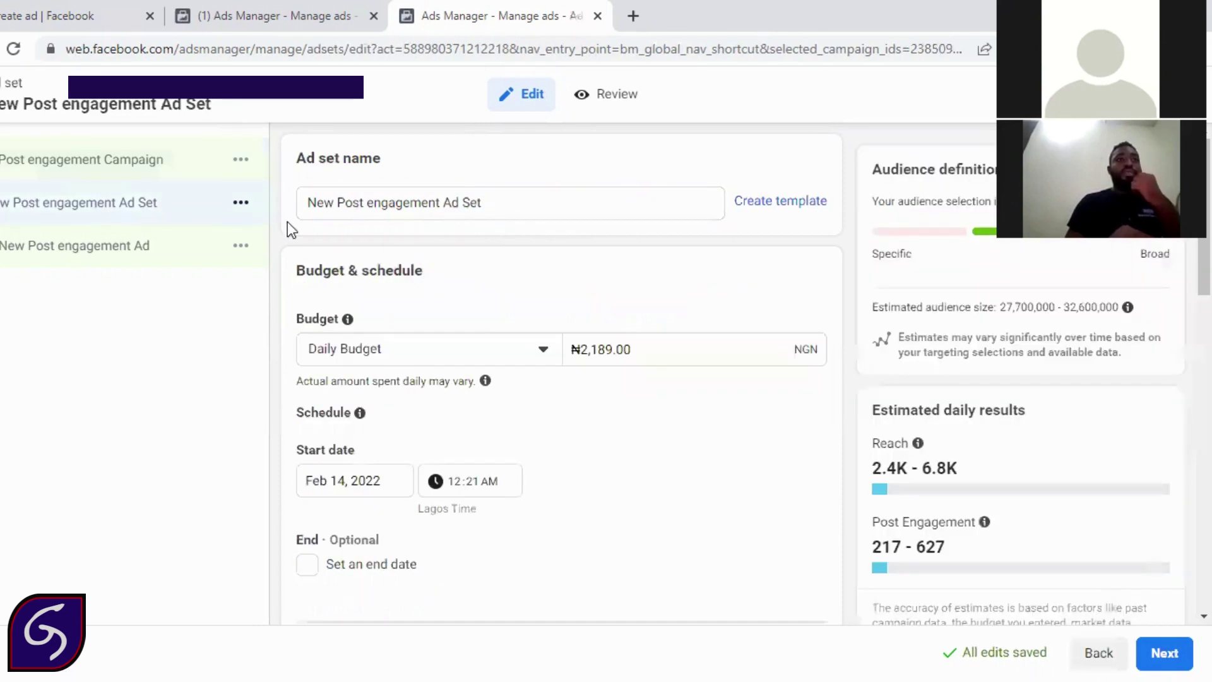
left_click(99, 251)
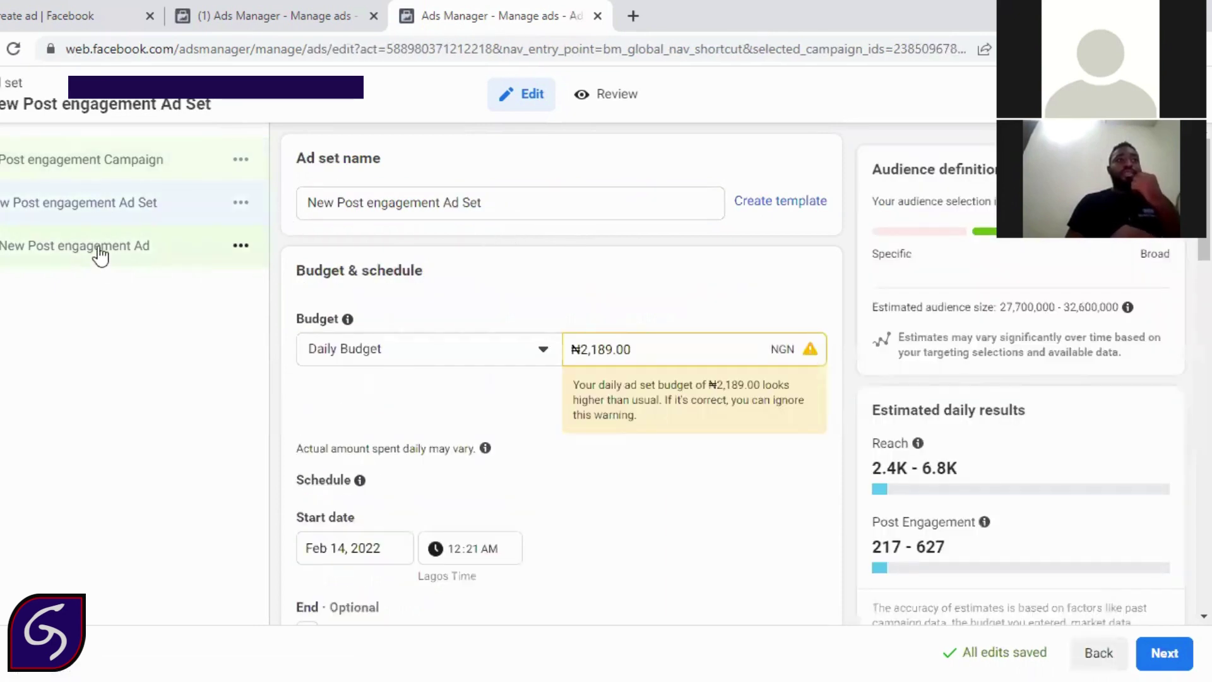
left_click(76, 209)
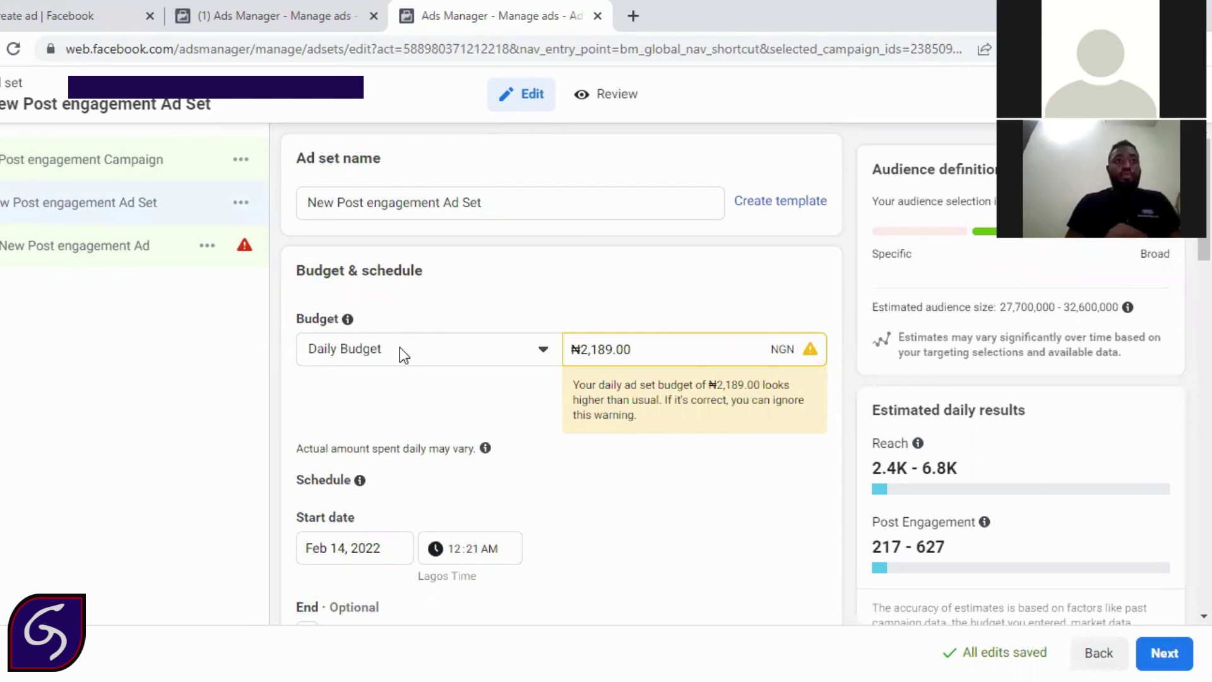
Step: Switch the ad set to a ₦20,000.00 lifetime budget
left_click(383, 352)
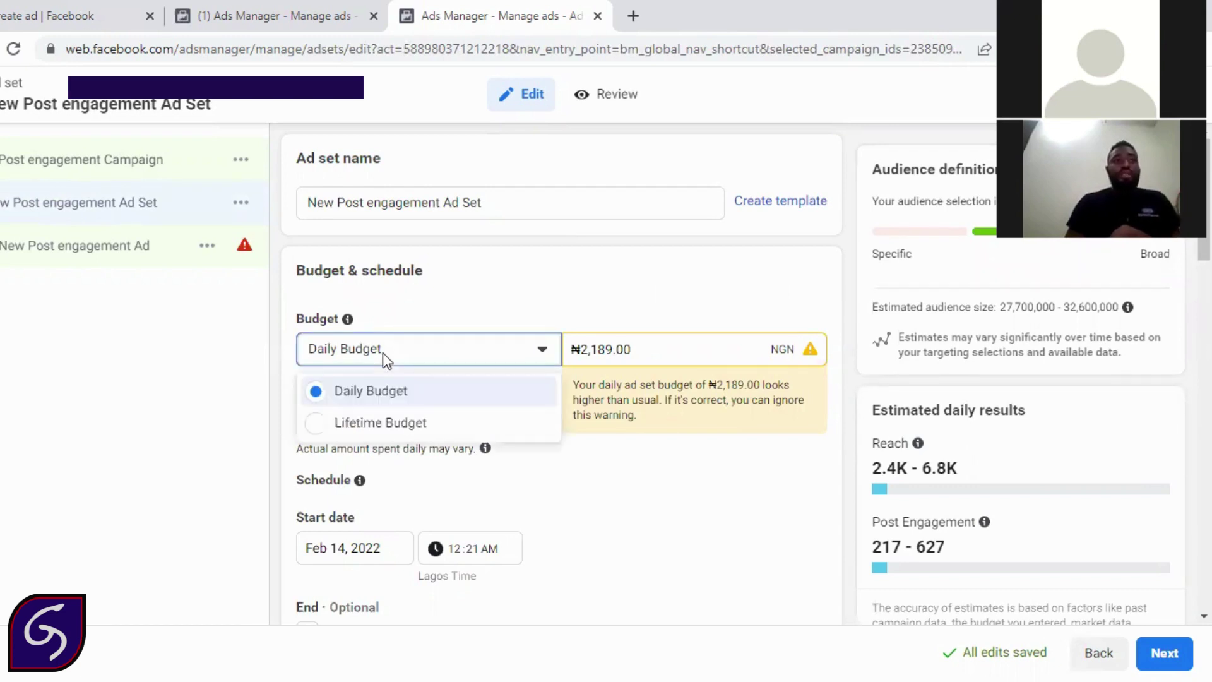
left_click(442, 421)
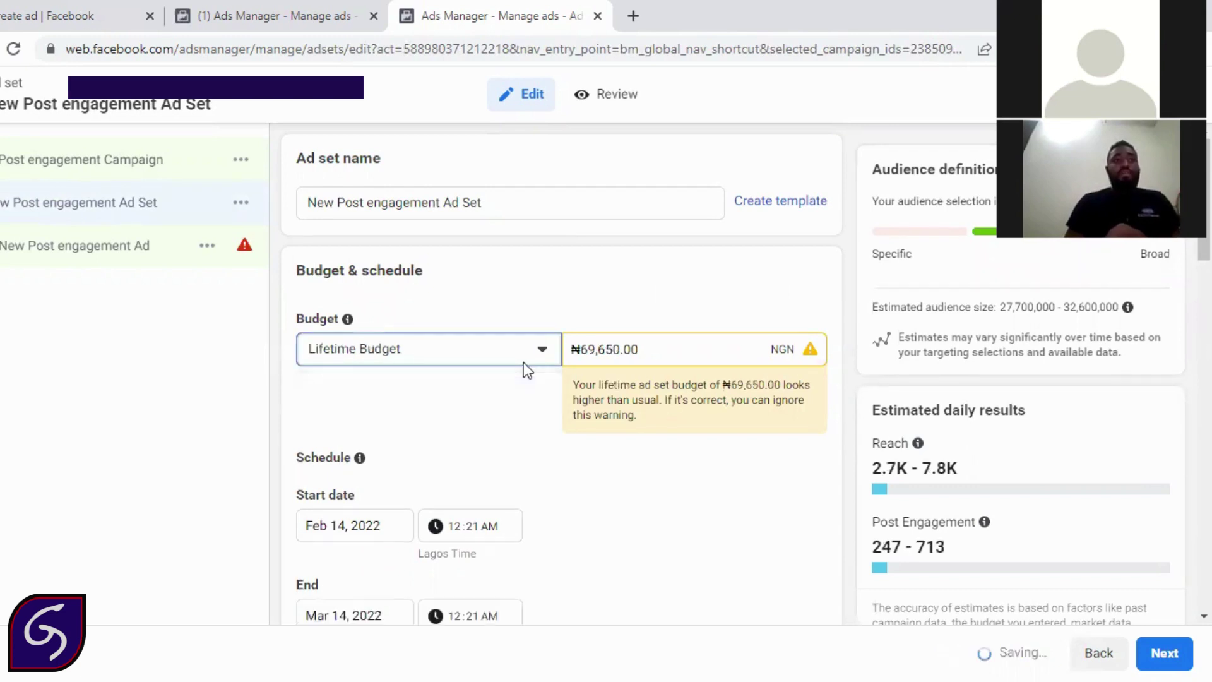
left_click(610, 349)
left_click_drag(647, 347, 553, 349)
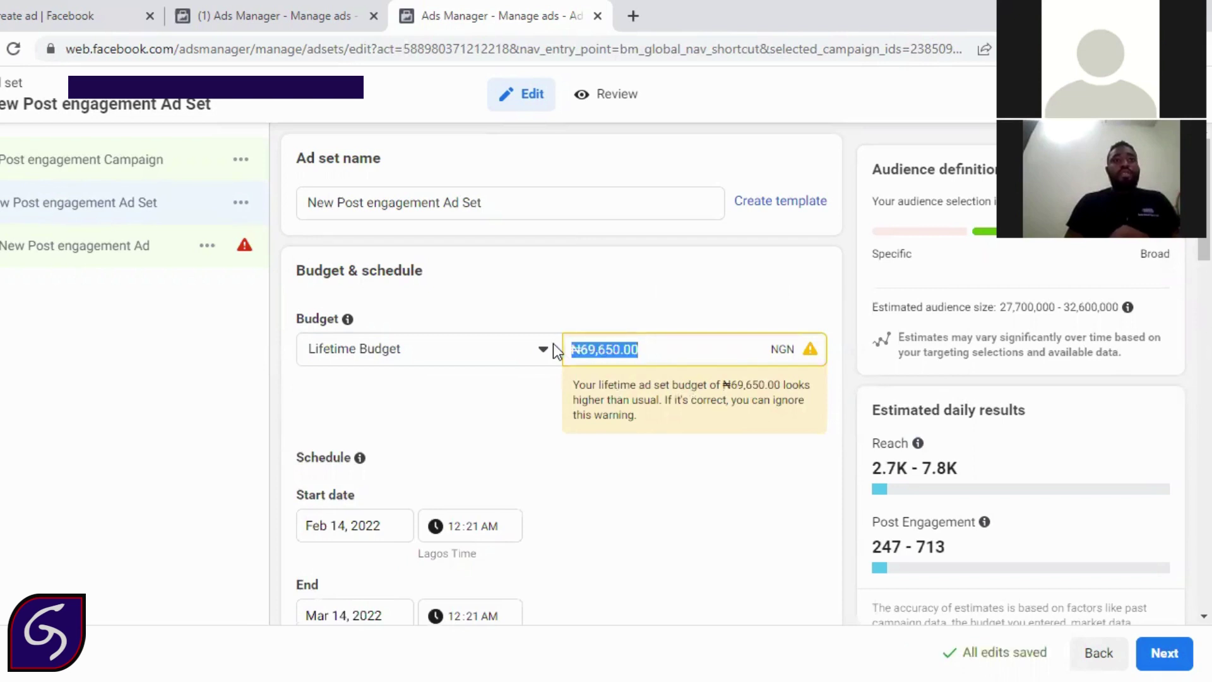
type("2000")
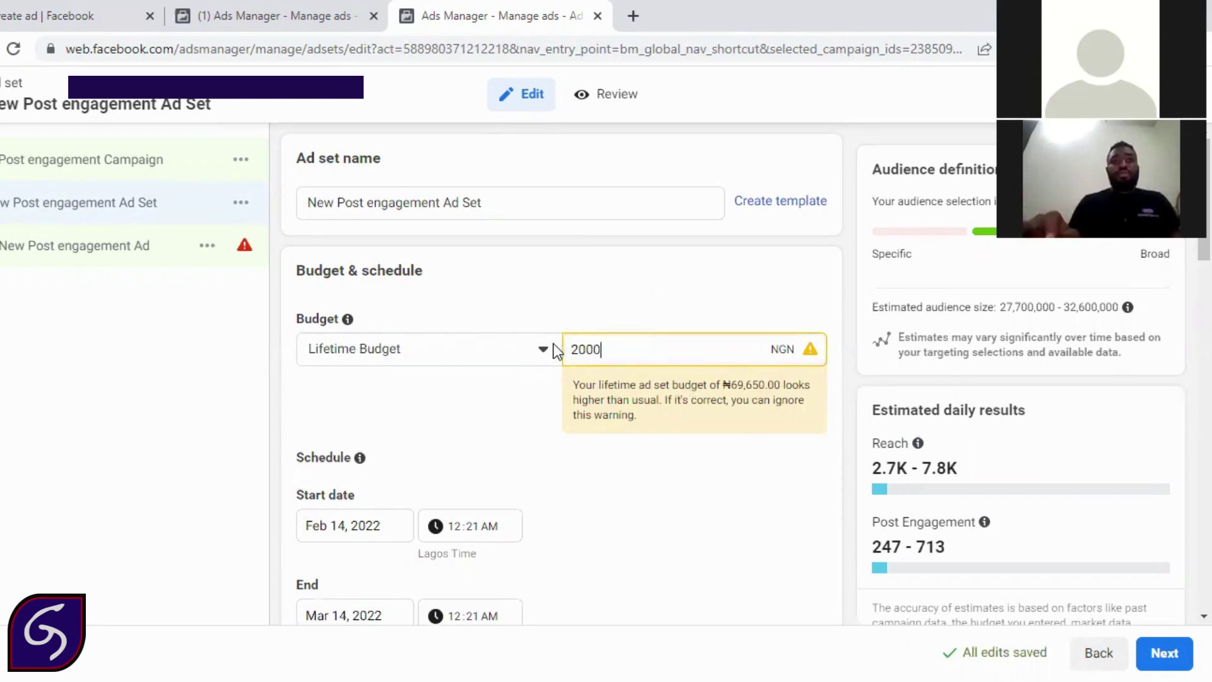
type("0")
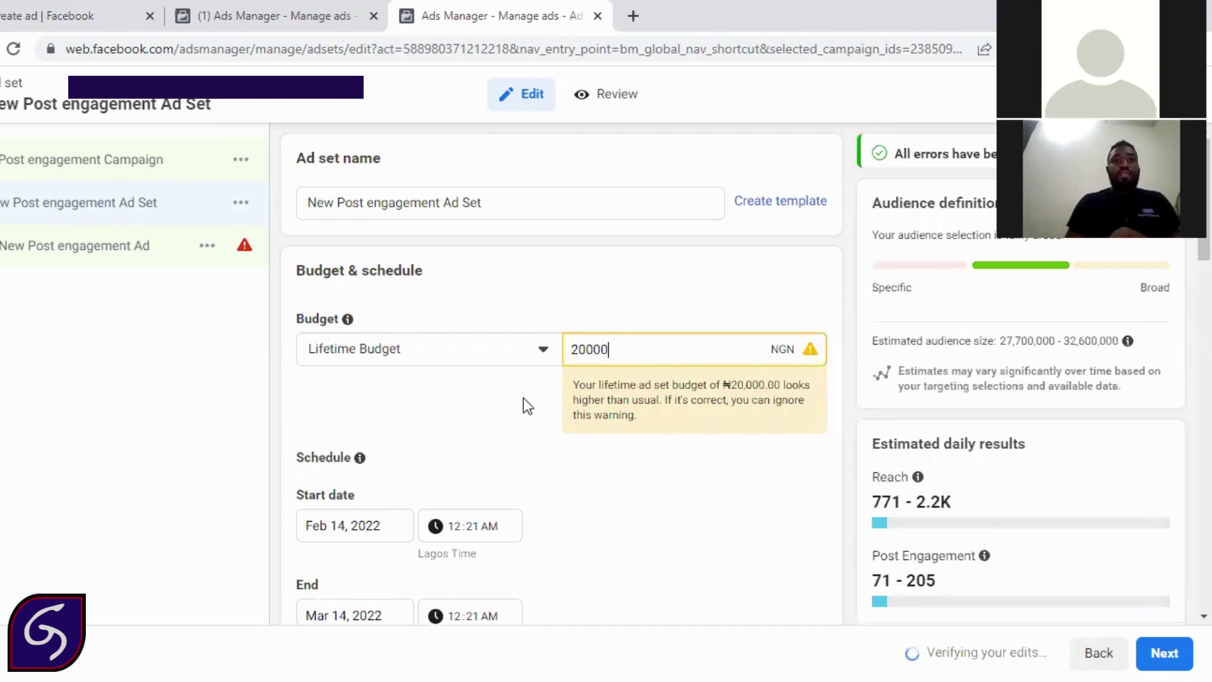
left_click(524, 399)
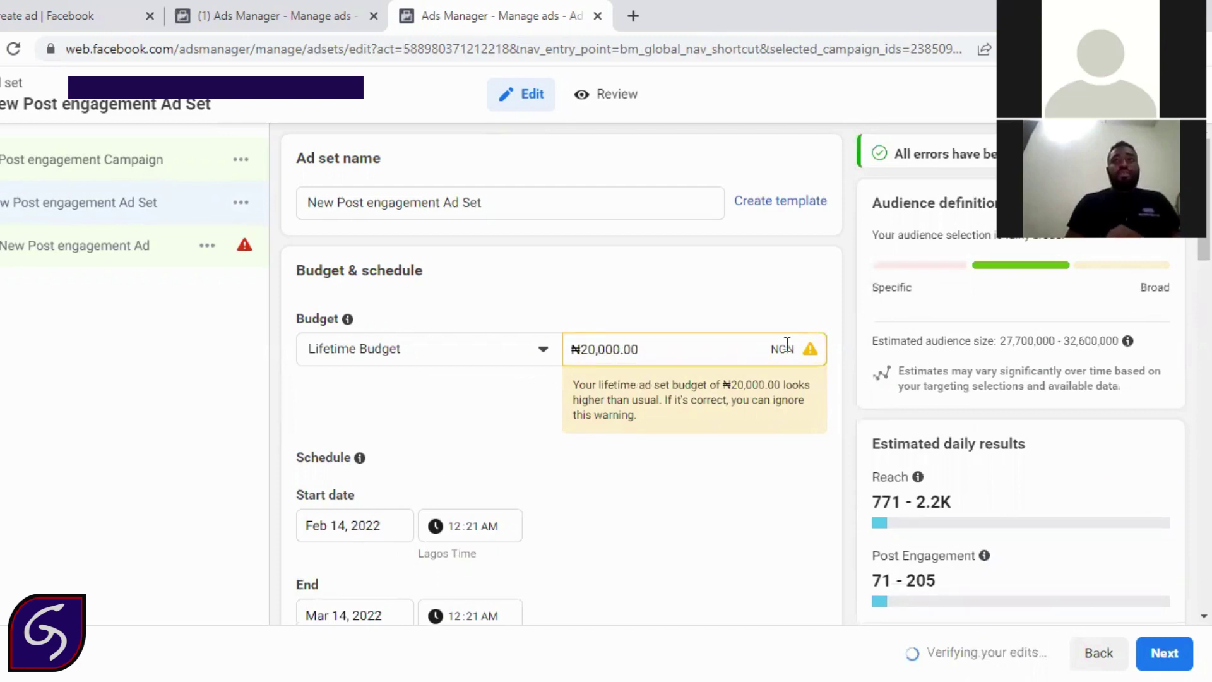
Step: Set the ad set's end date to February 28, 2022
scroll(346, 473, "down", 2)
left_click(346, 473)
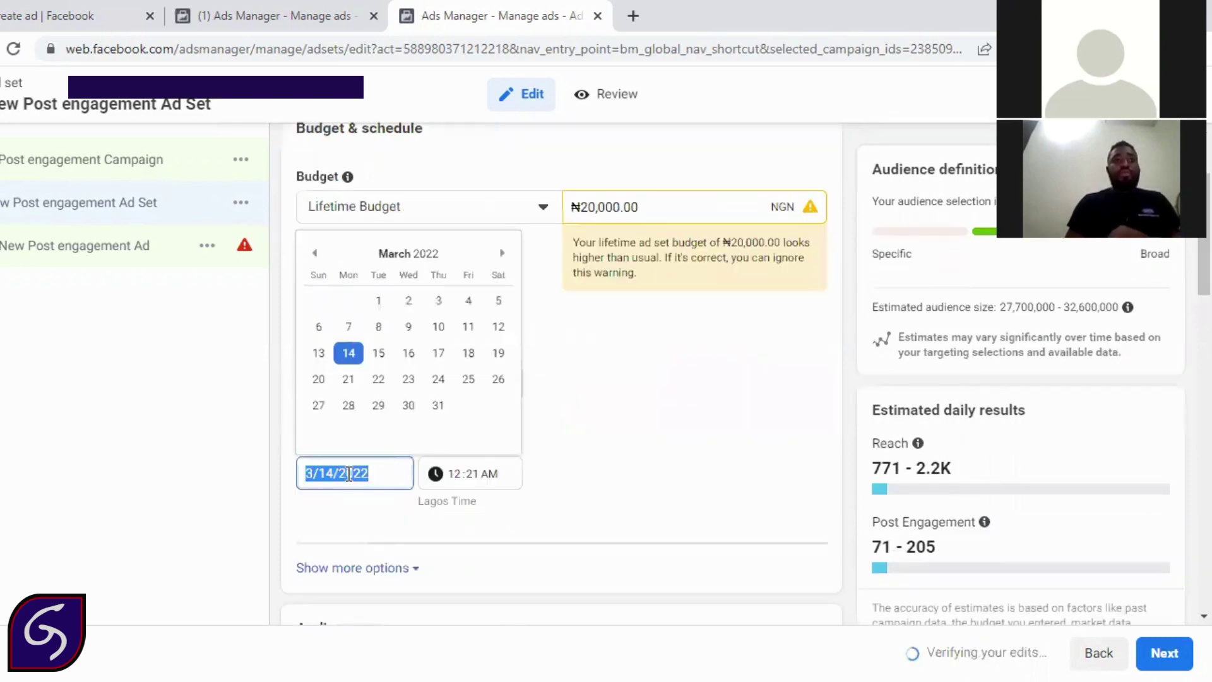
left_click(315, 253)
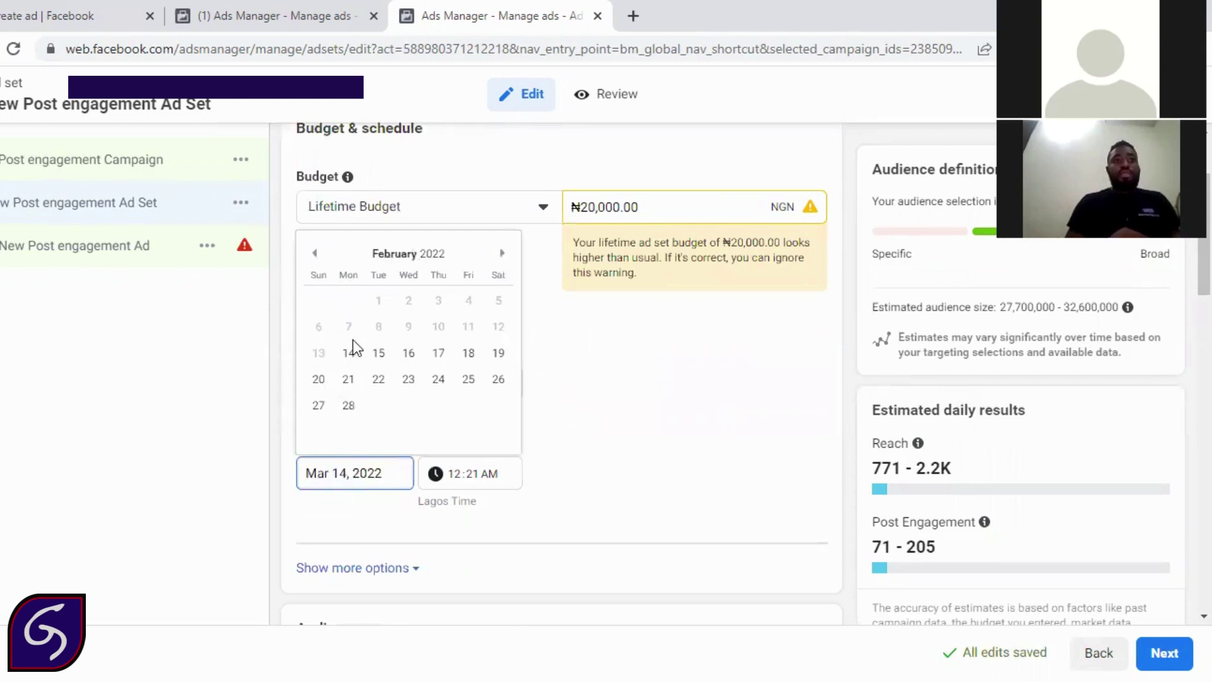
left_click(349, 407)
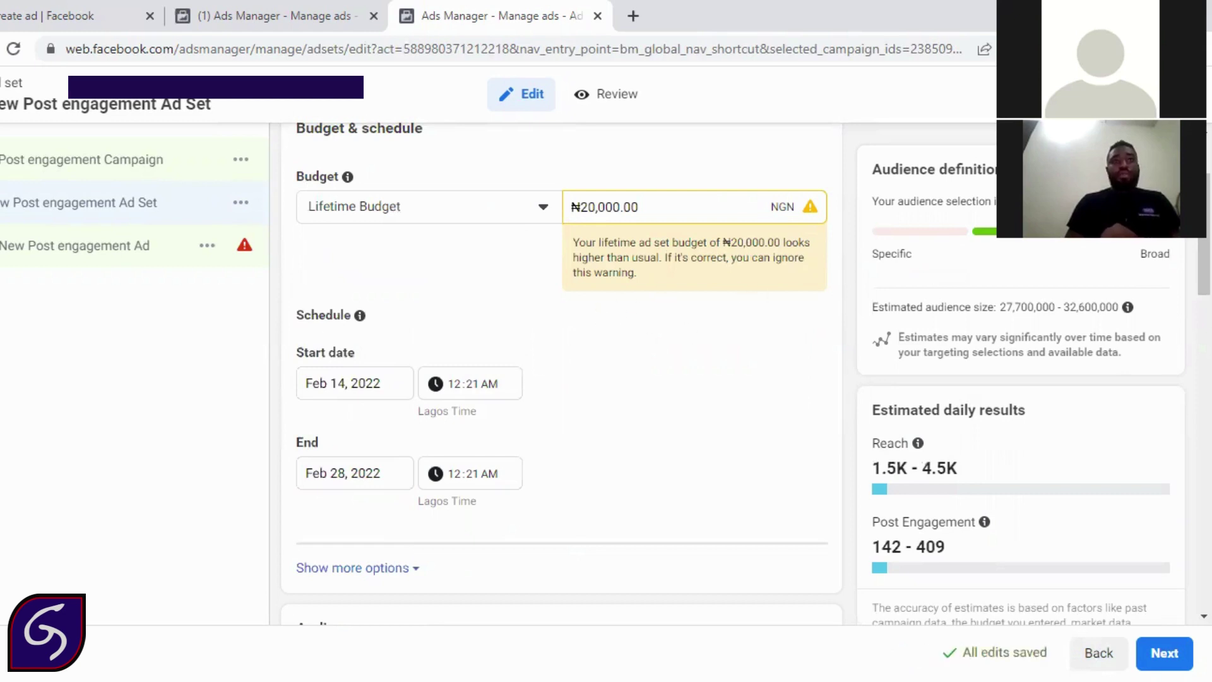
scroll(561, 373, "down", 7)
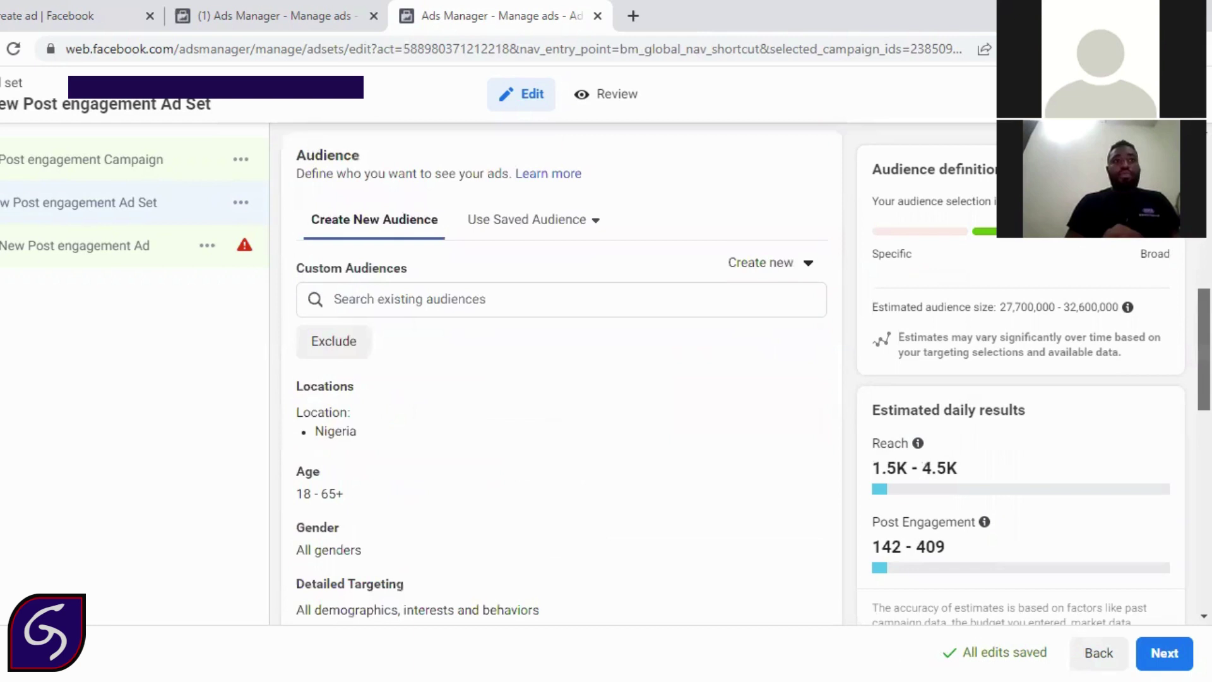
scroll(562, 372, "down", 1)
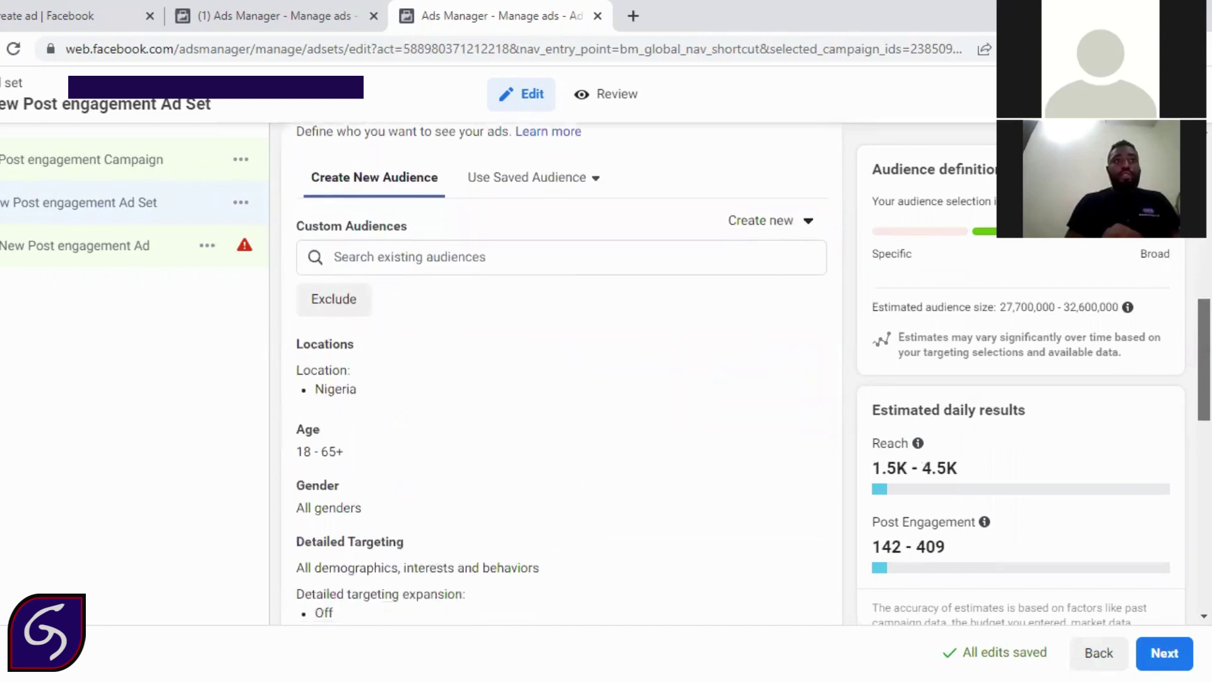
scroll(561, 373, "down", 1)
scroll(562, 373, "down", 2)
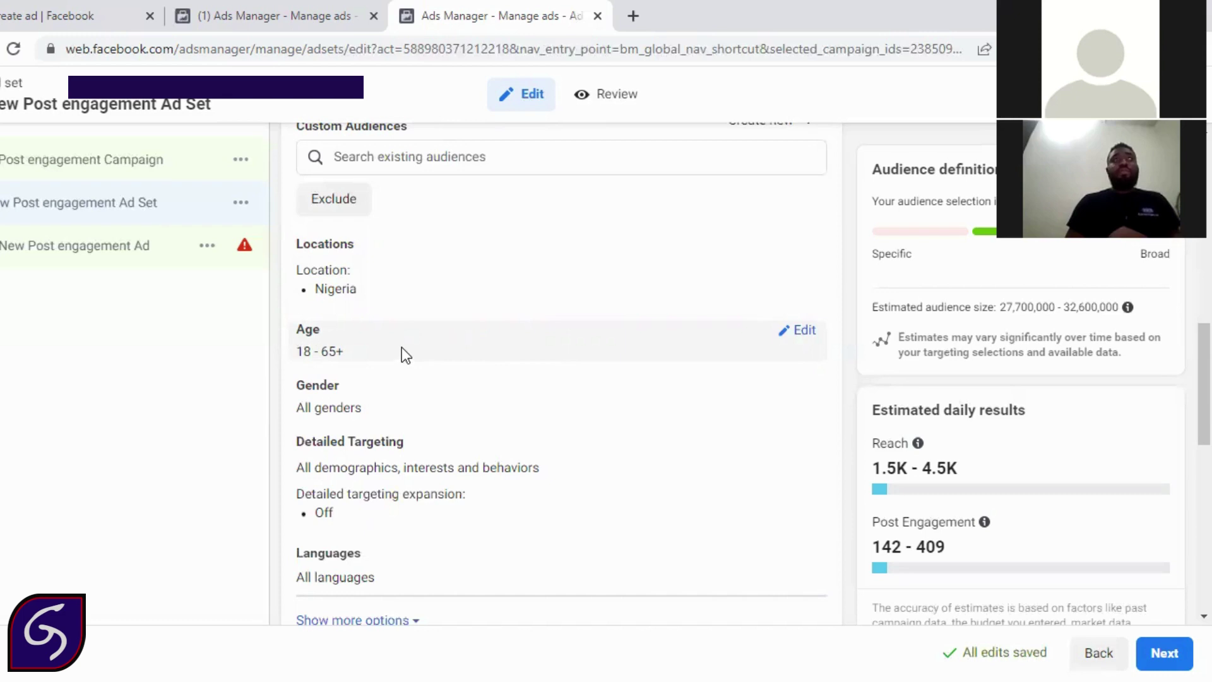
mouse_move(393, 319)
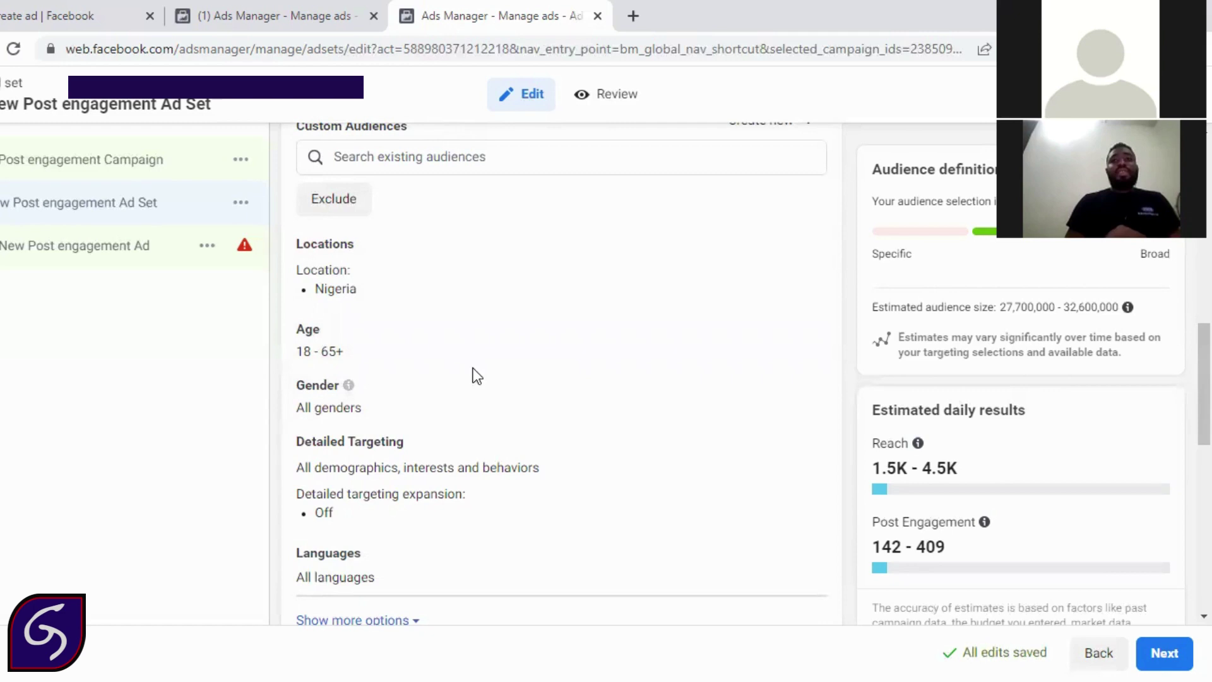
mouse_move(425, 384)
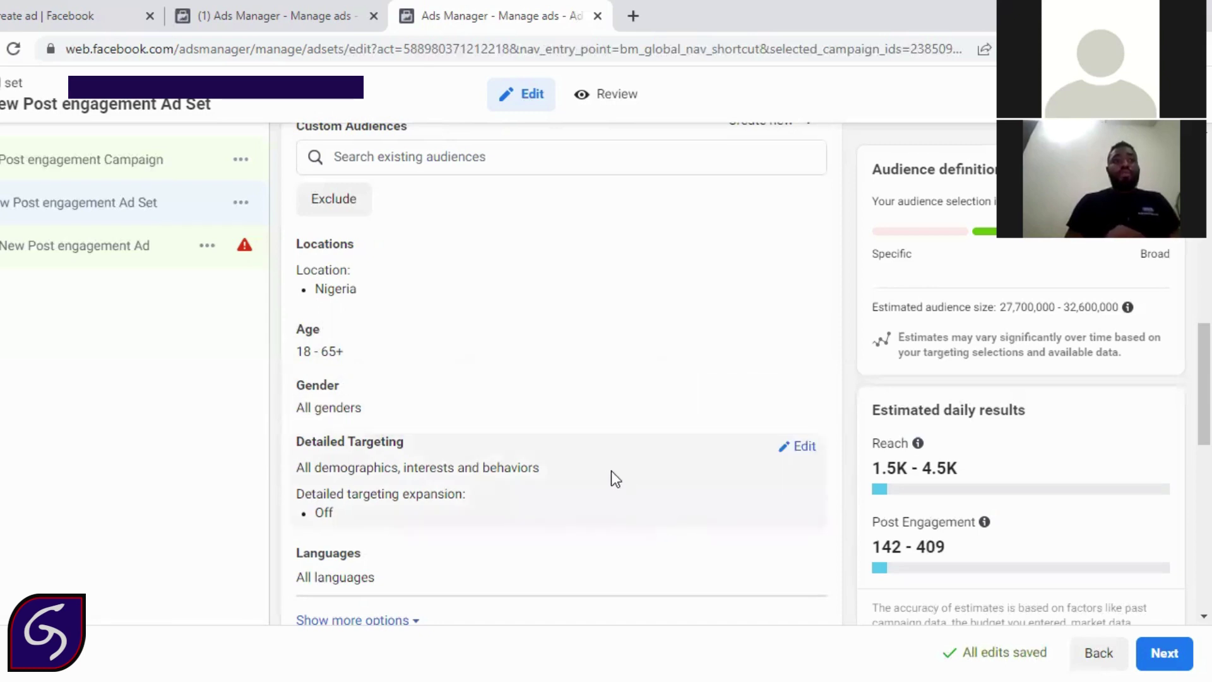
Step: Open the ad set's detailed targeting and focus its search box
left_click(803, 447)
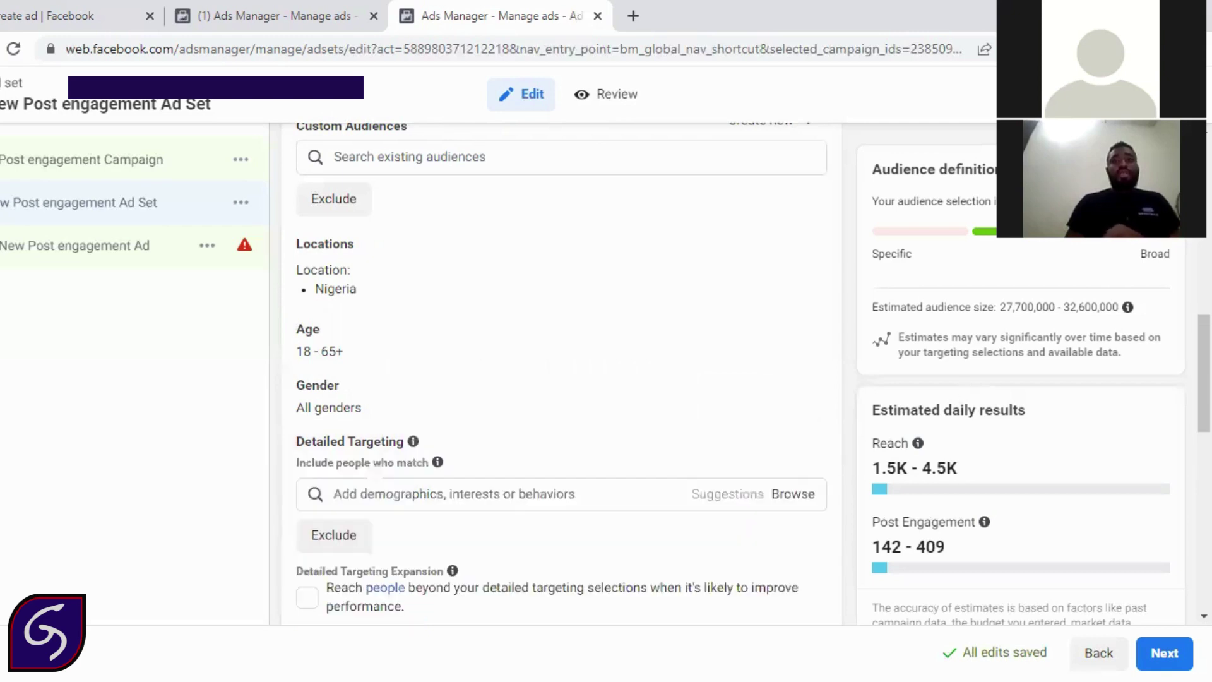
scroll(560, 372, "down", 3)
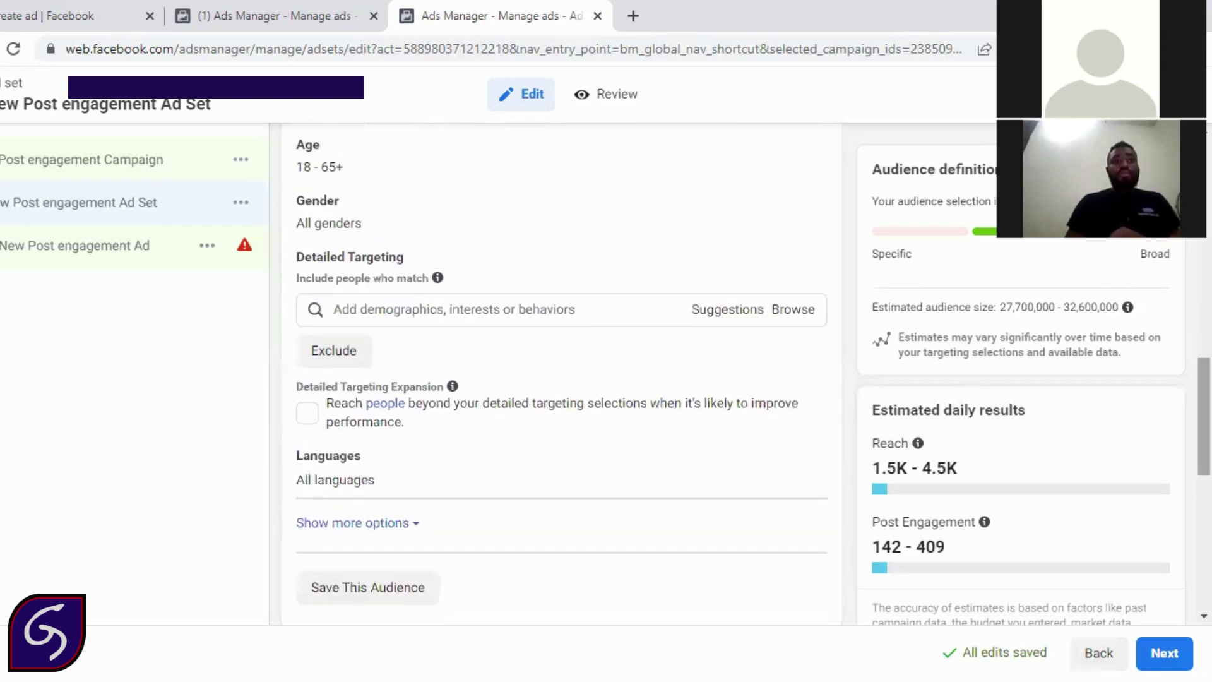
left_click(540, 309)
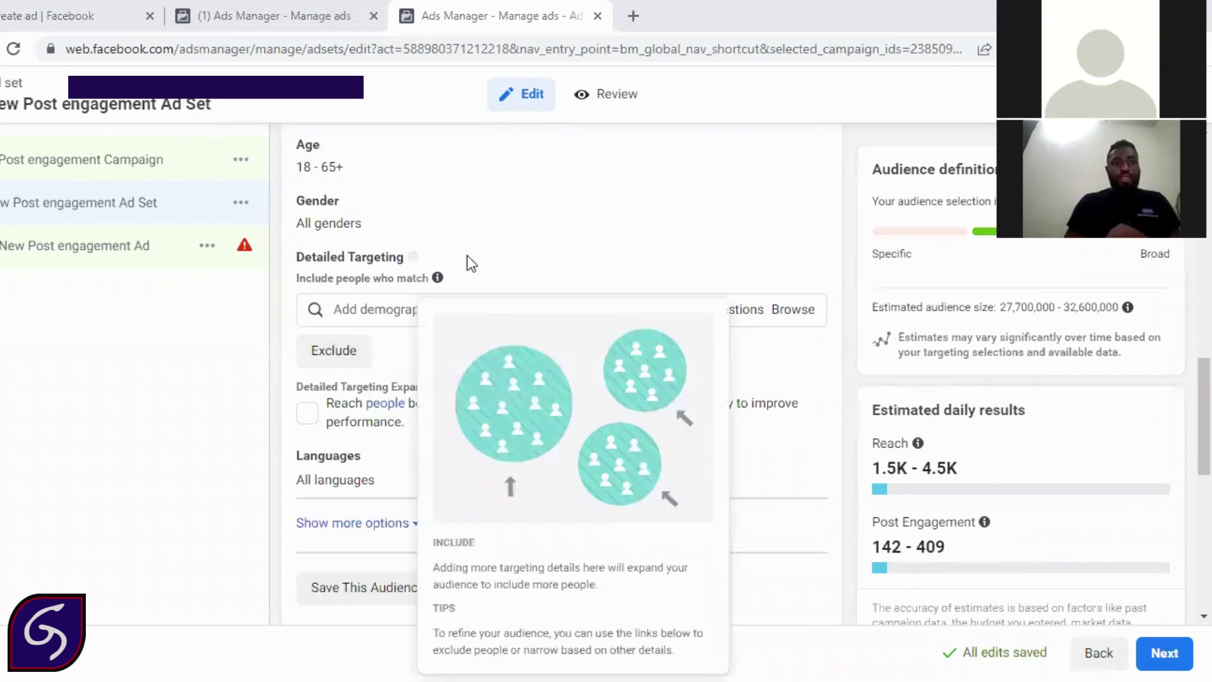
left_click(381, 308)
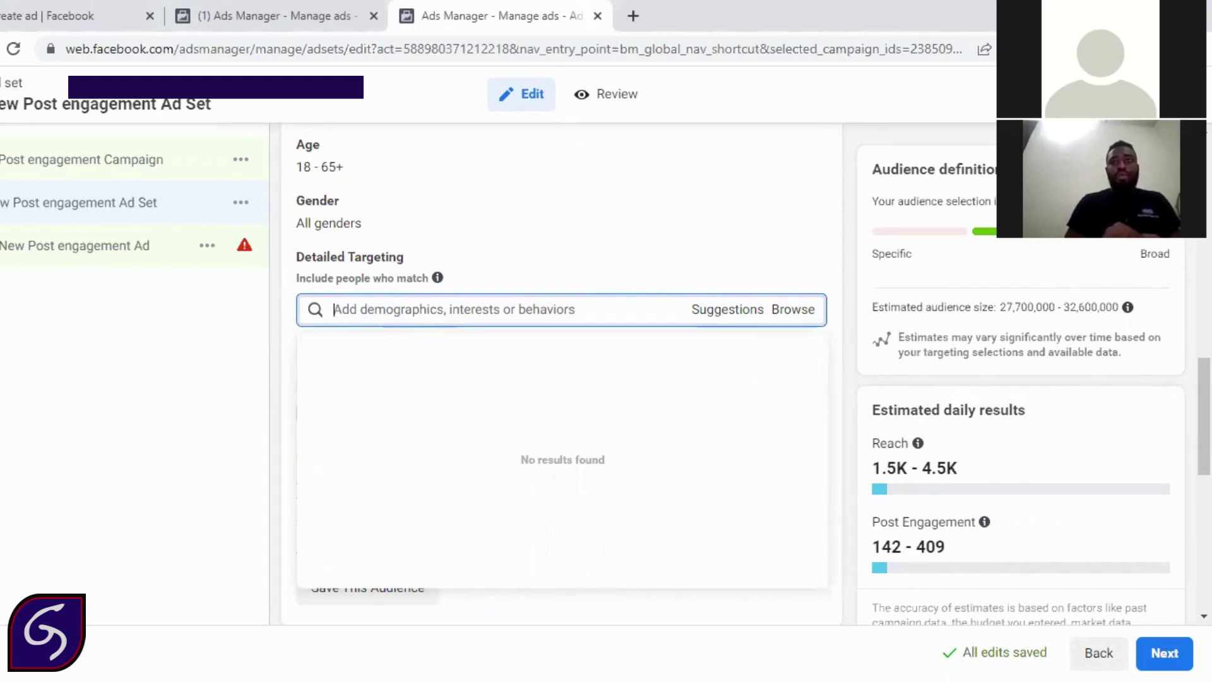
key("alt+Tab")
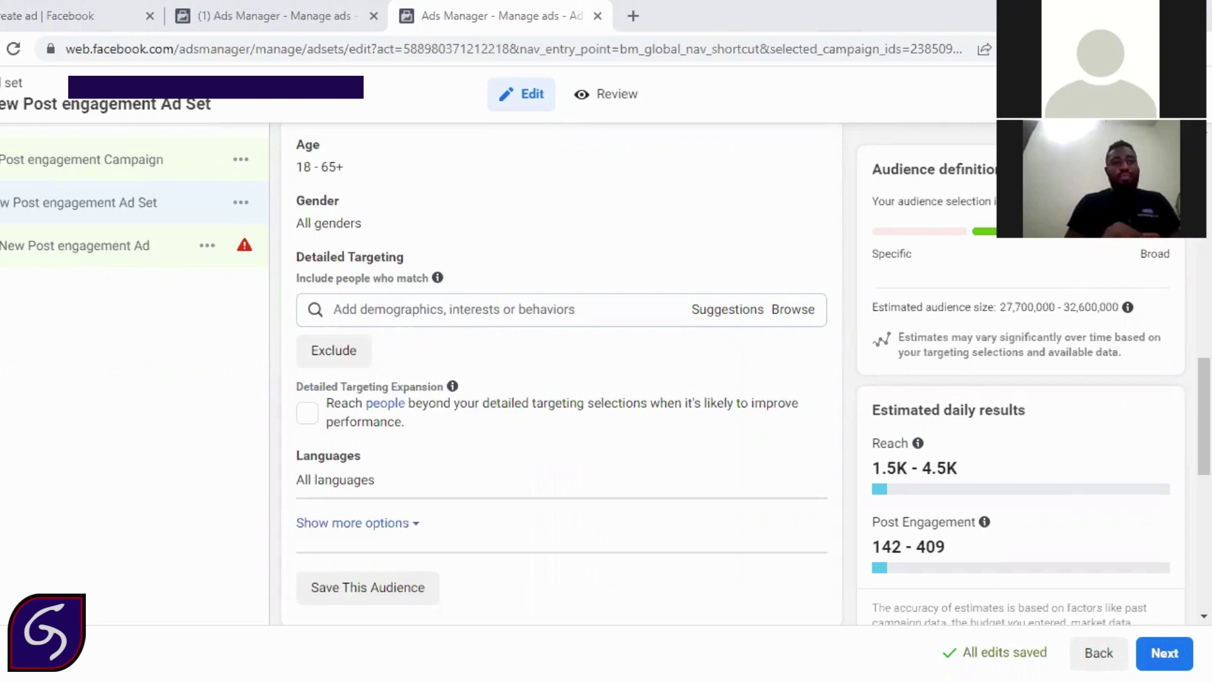
left_click(455, 312)
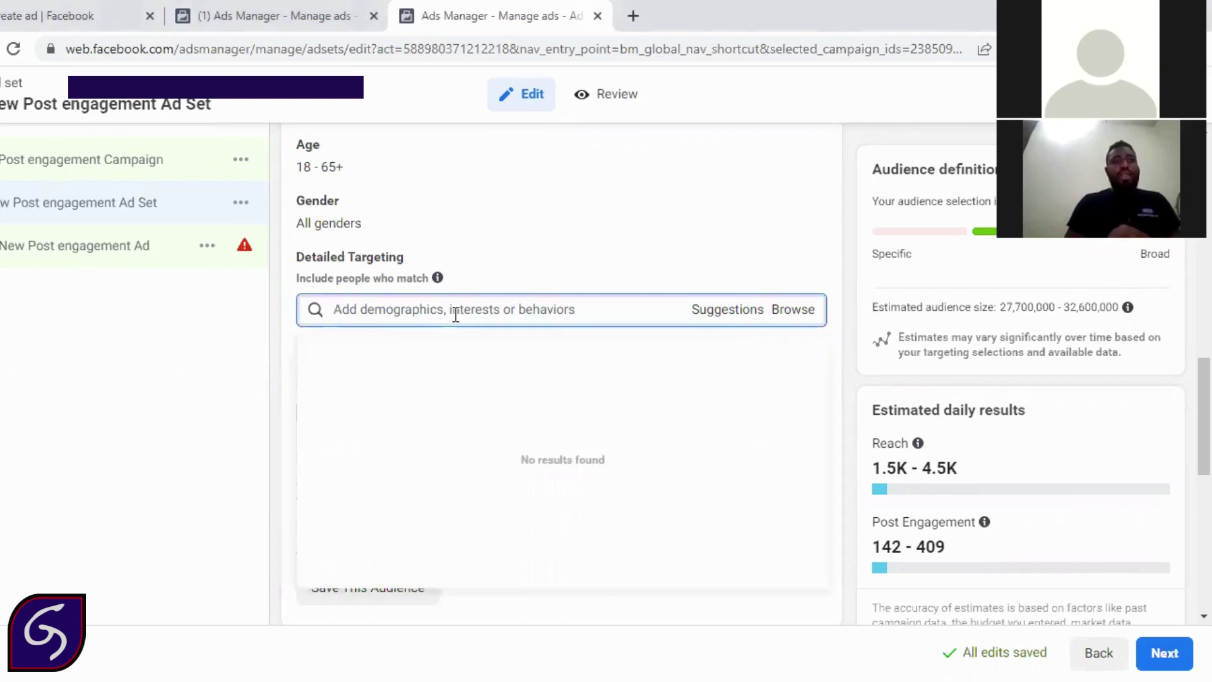
Step: Search 'High net worth' and add the High-net-worth individual interest
type("High n")
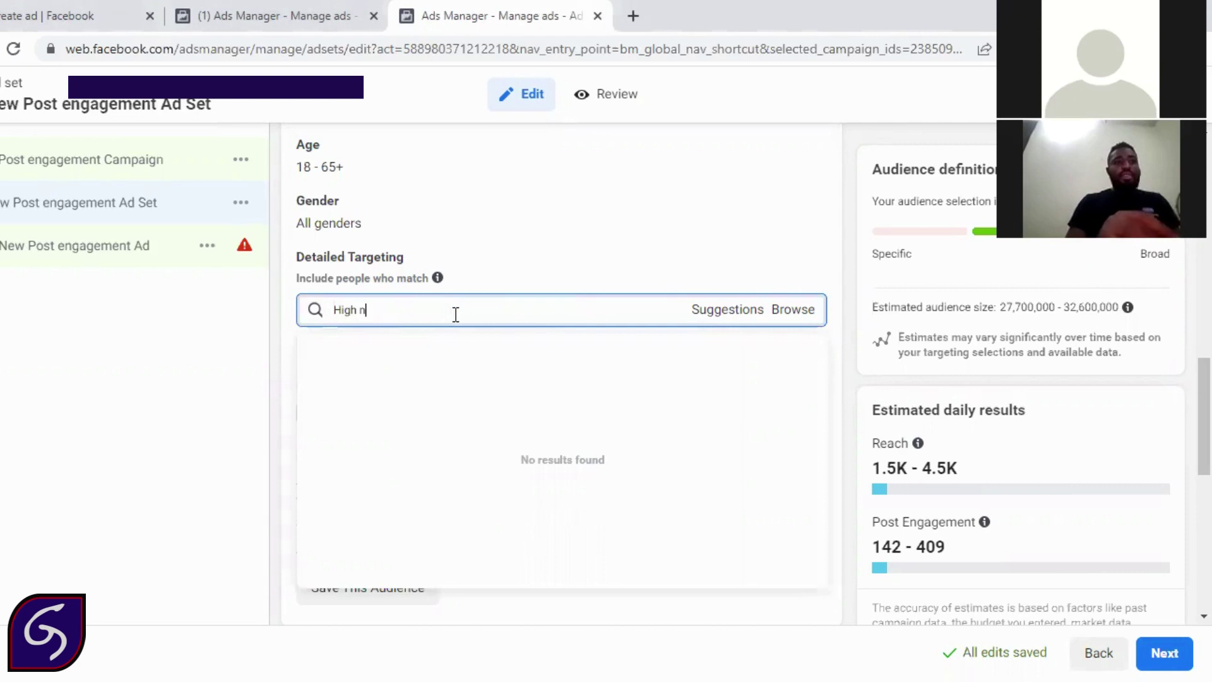
type("et wro")
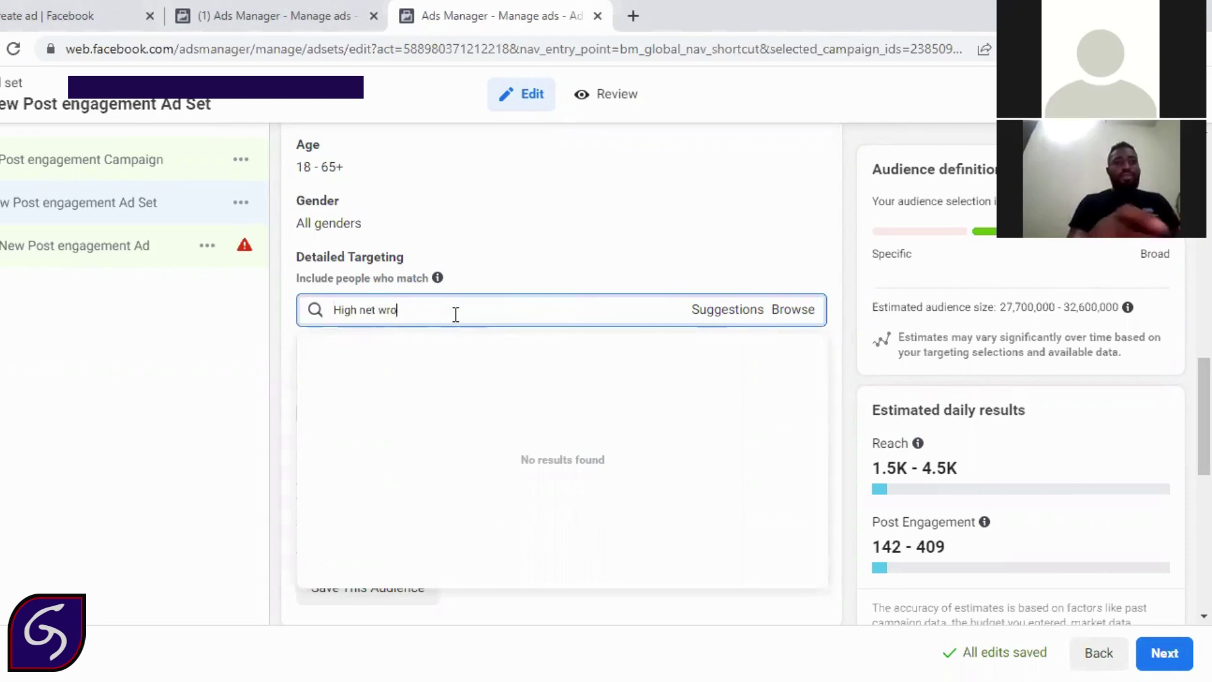
key("BackSpace")
key("BackSpace")
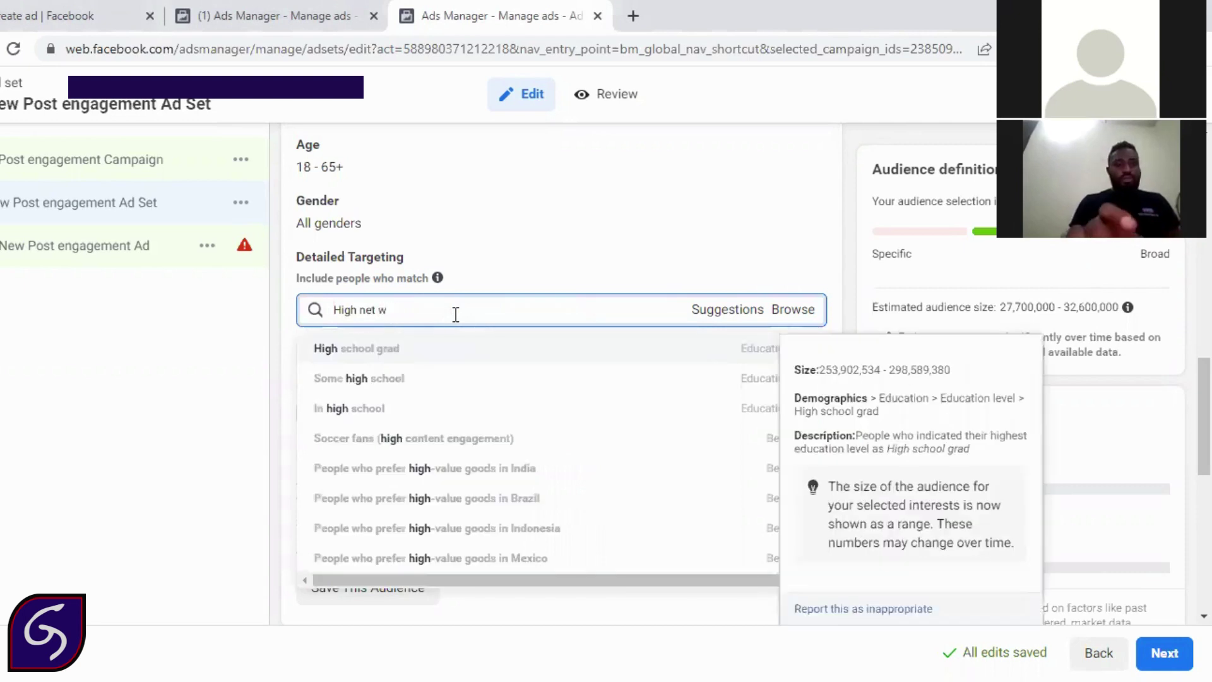
type("orth")
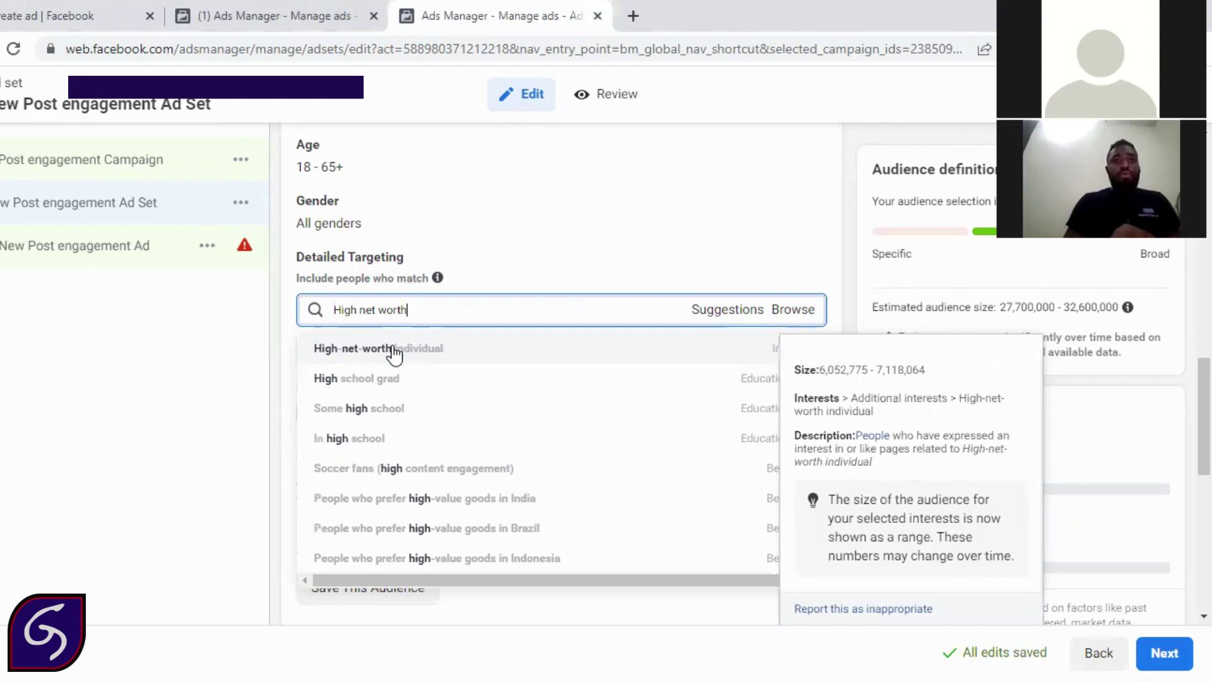
left_click(393, 348)
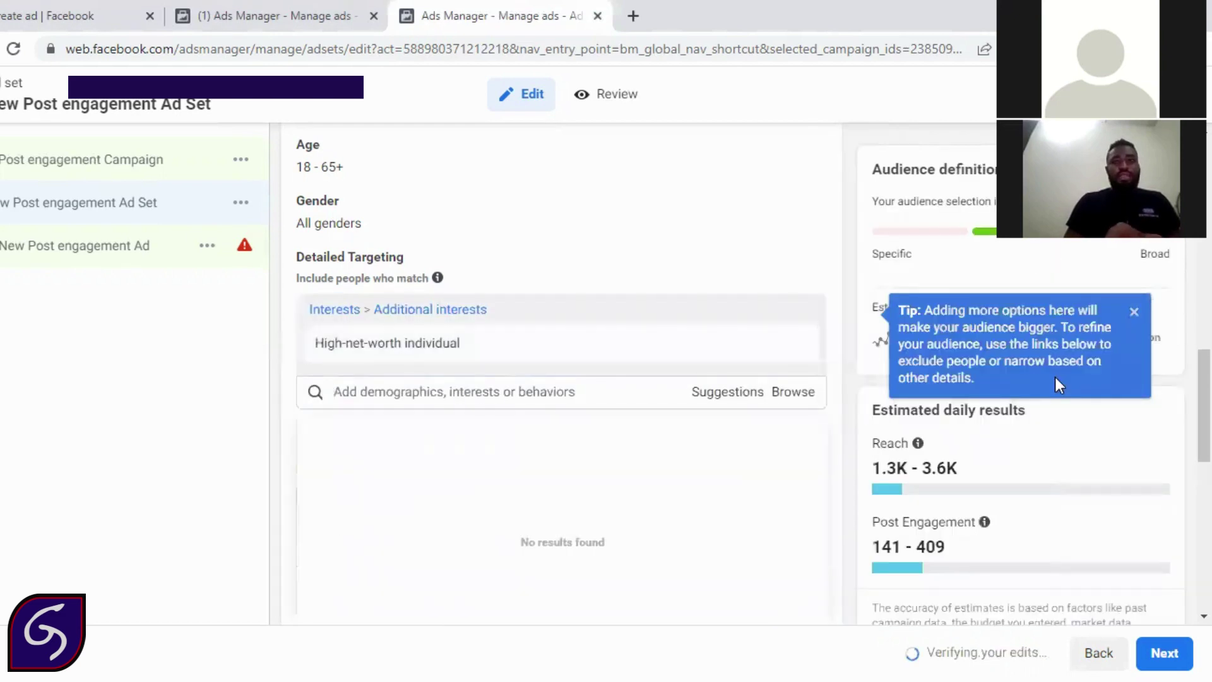
scroll(973, 427, "down", 1)
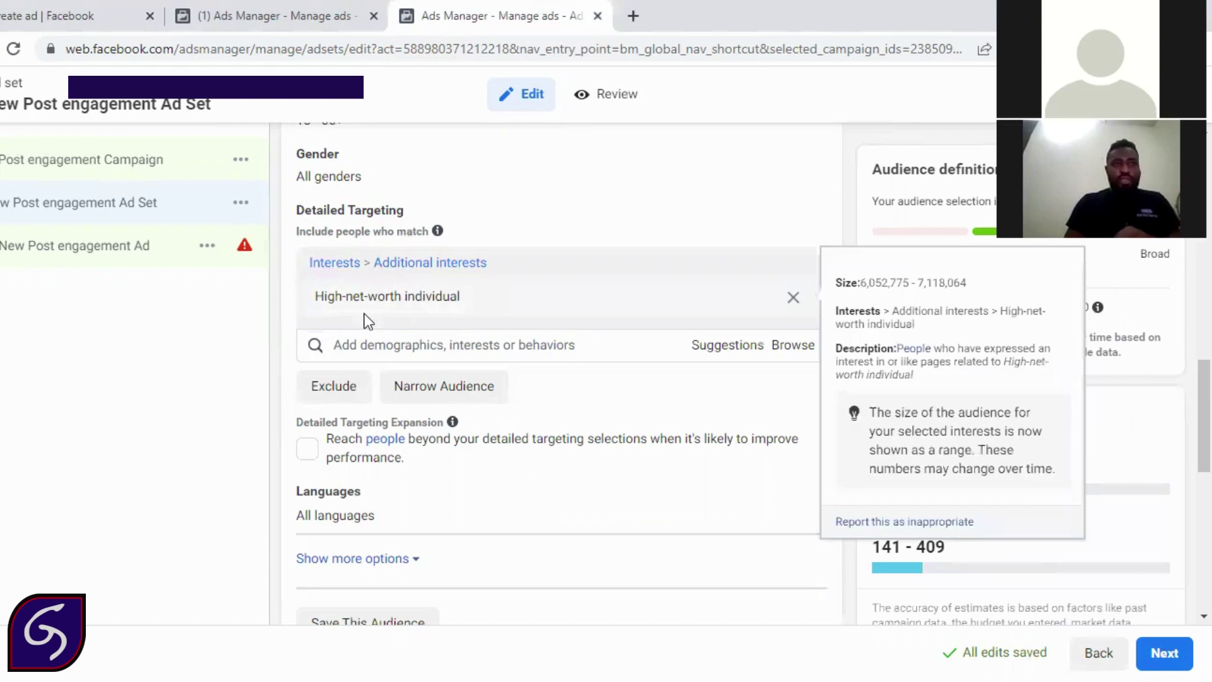
mouse_move(466, 297)
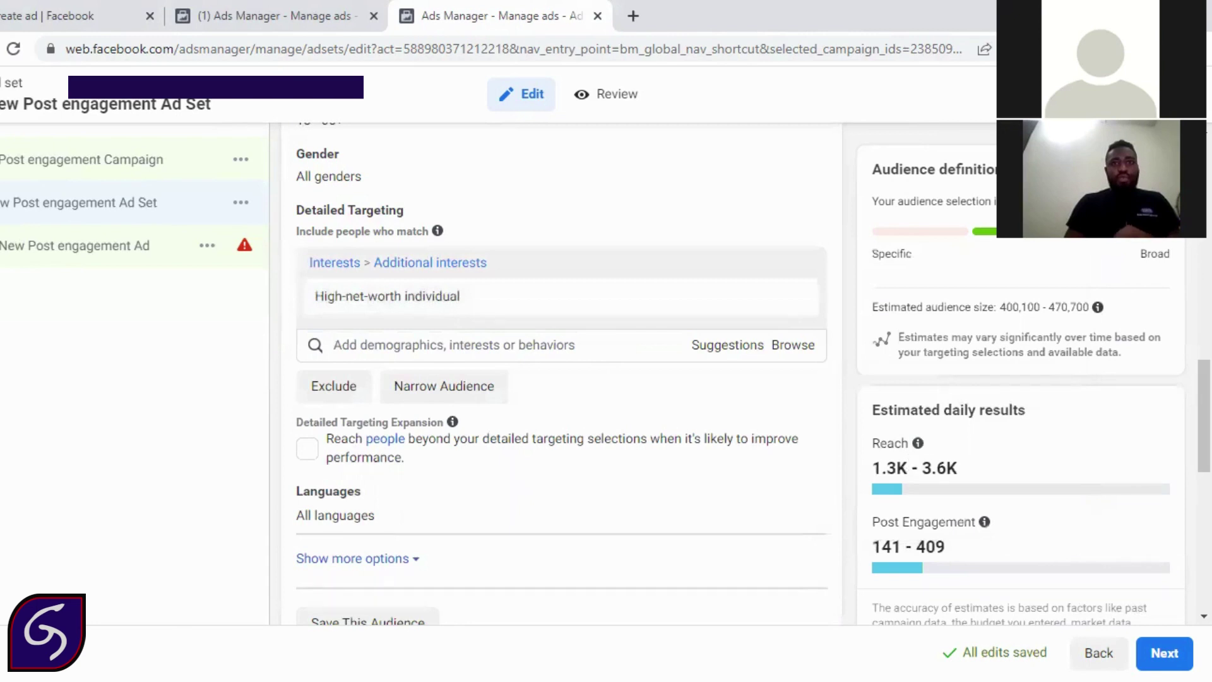
scroll(946, 465, "down", 1)
scroll(946, 464, "up", 2)
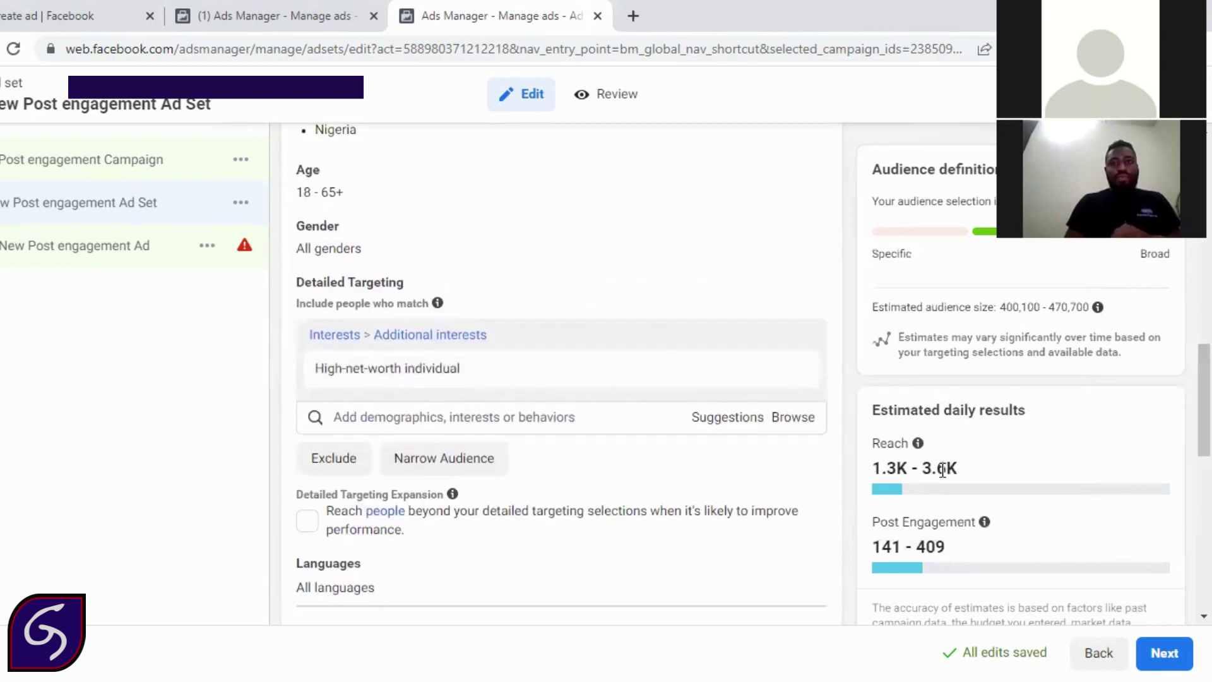
scroll(561, 354, "down", 3)
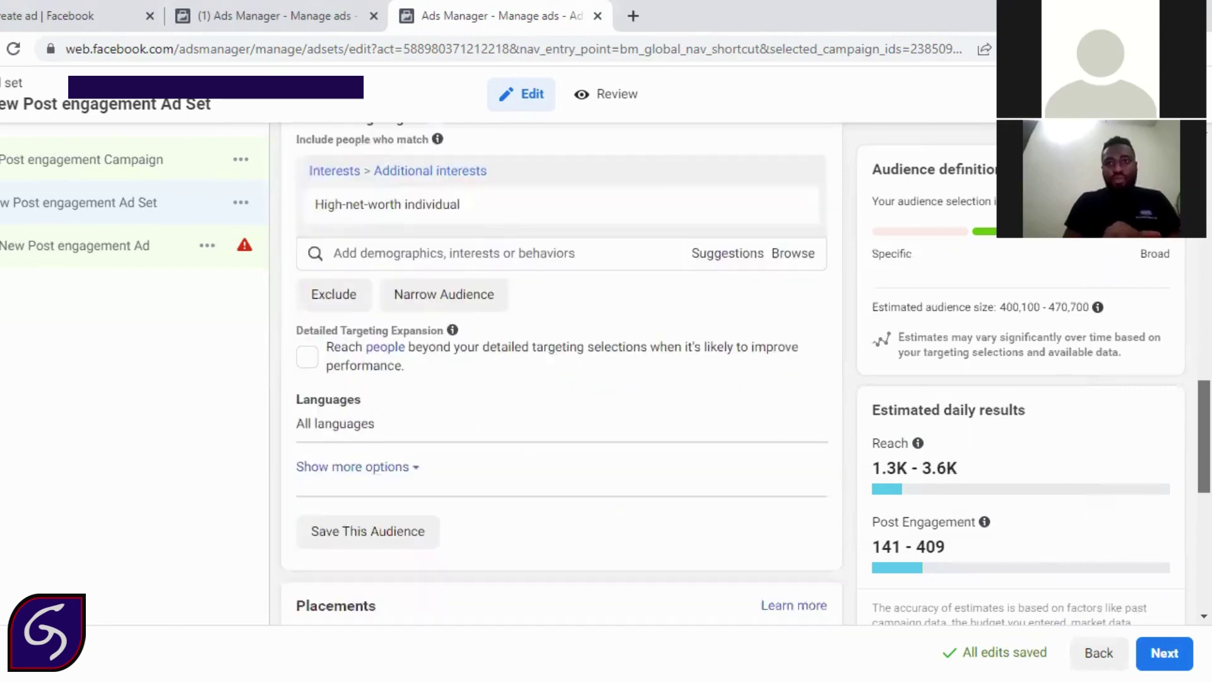
scroll(1155, 486, "up", 4)
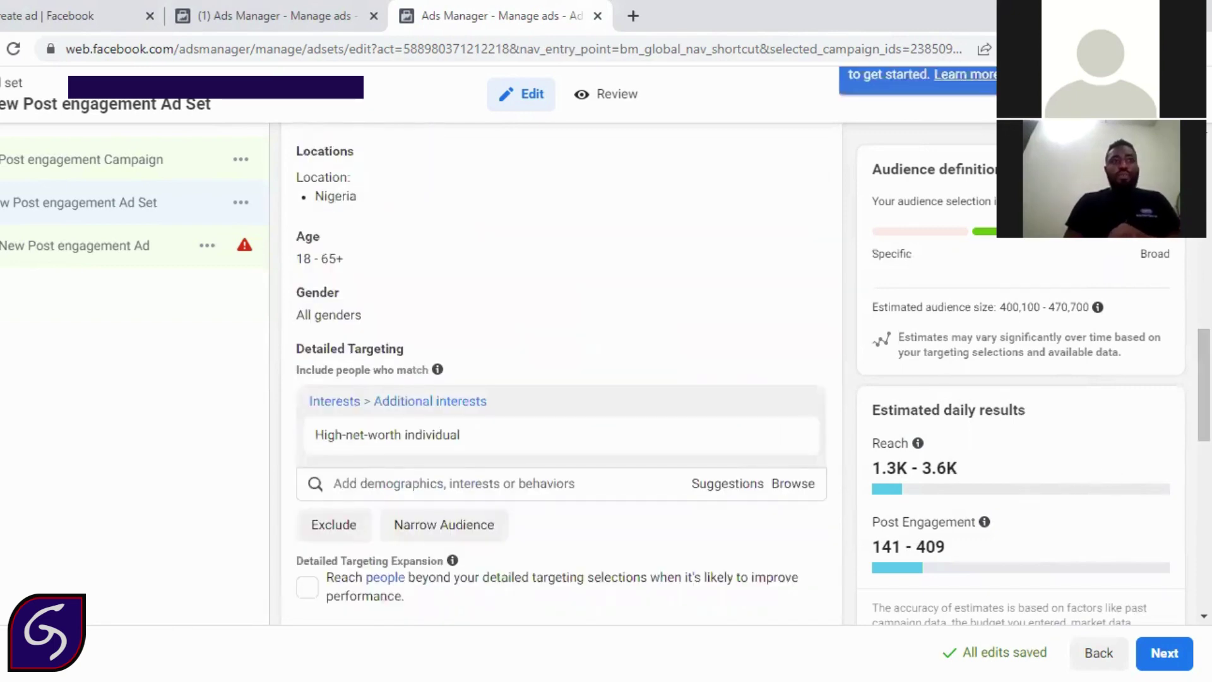
scroll(1111, 468, "down", 2)
scroll(560, 372, "up", 1)
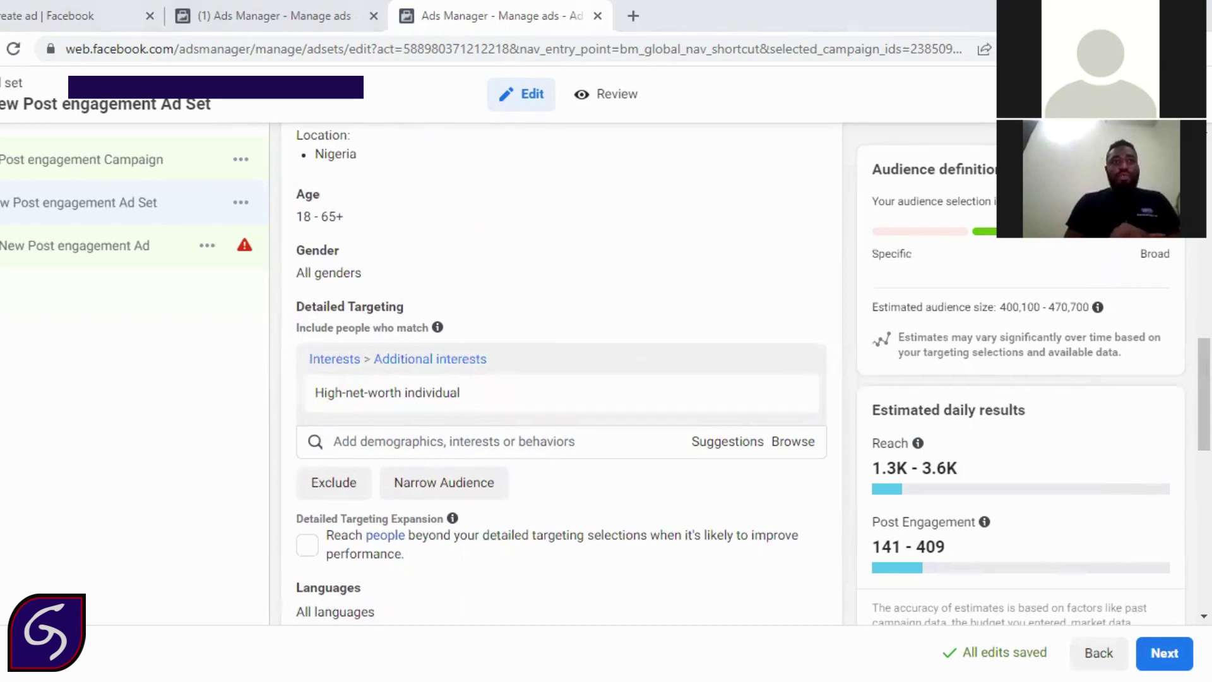
left_click(461, 443)
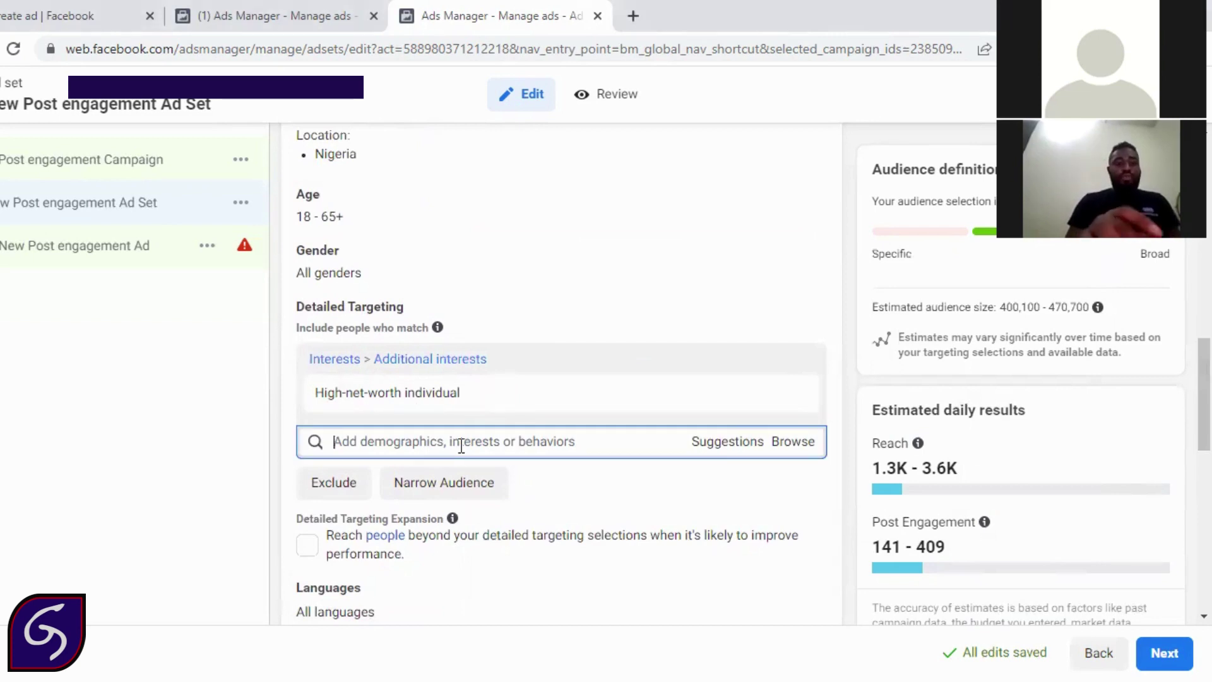
type("Luxury")
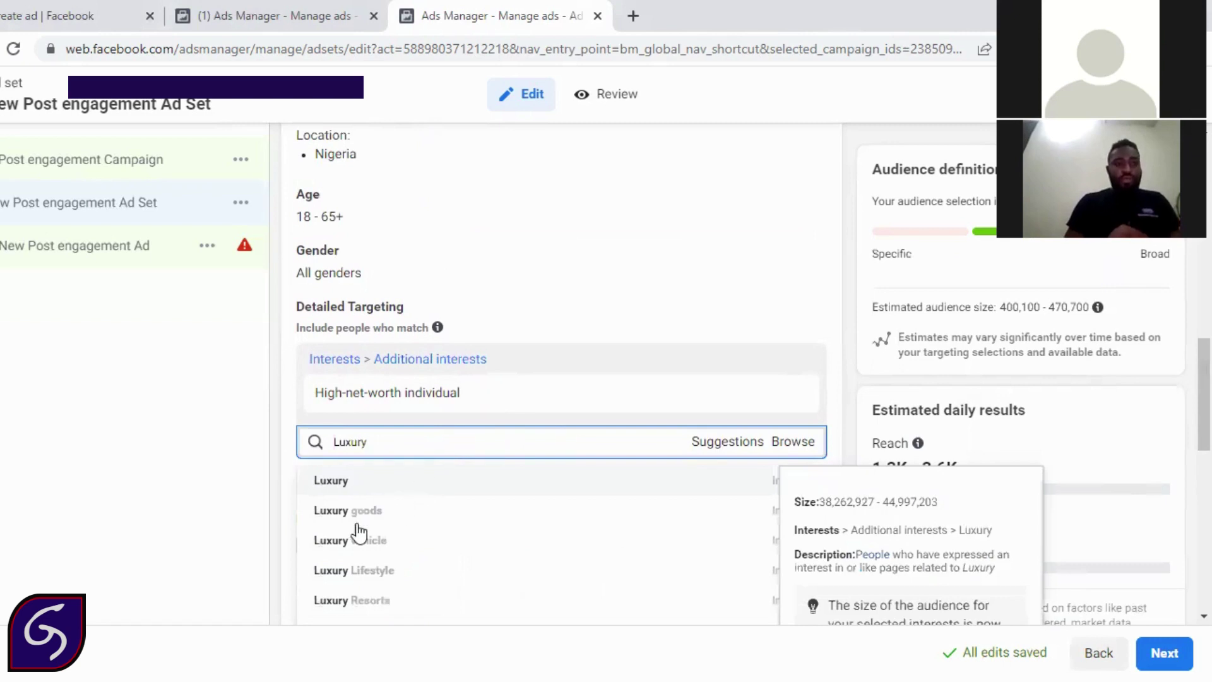
left_click(352, 509)
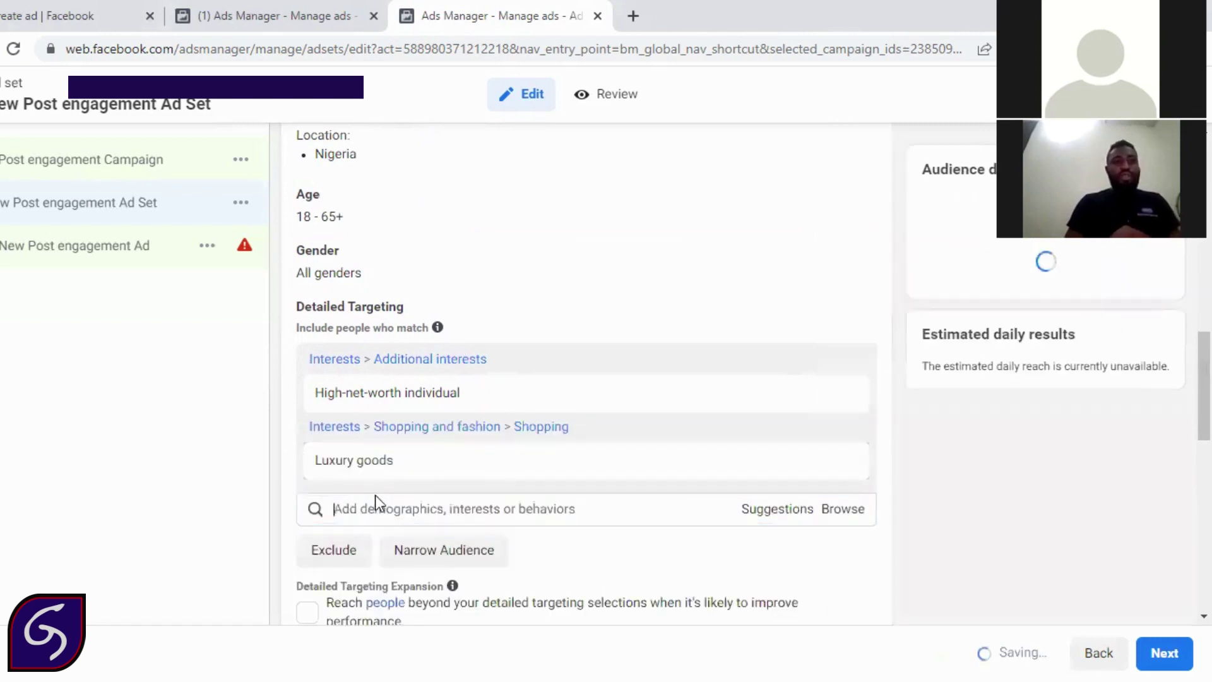
type("Luxury")
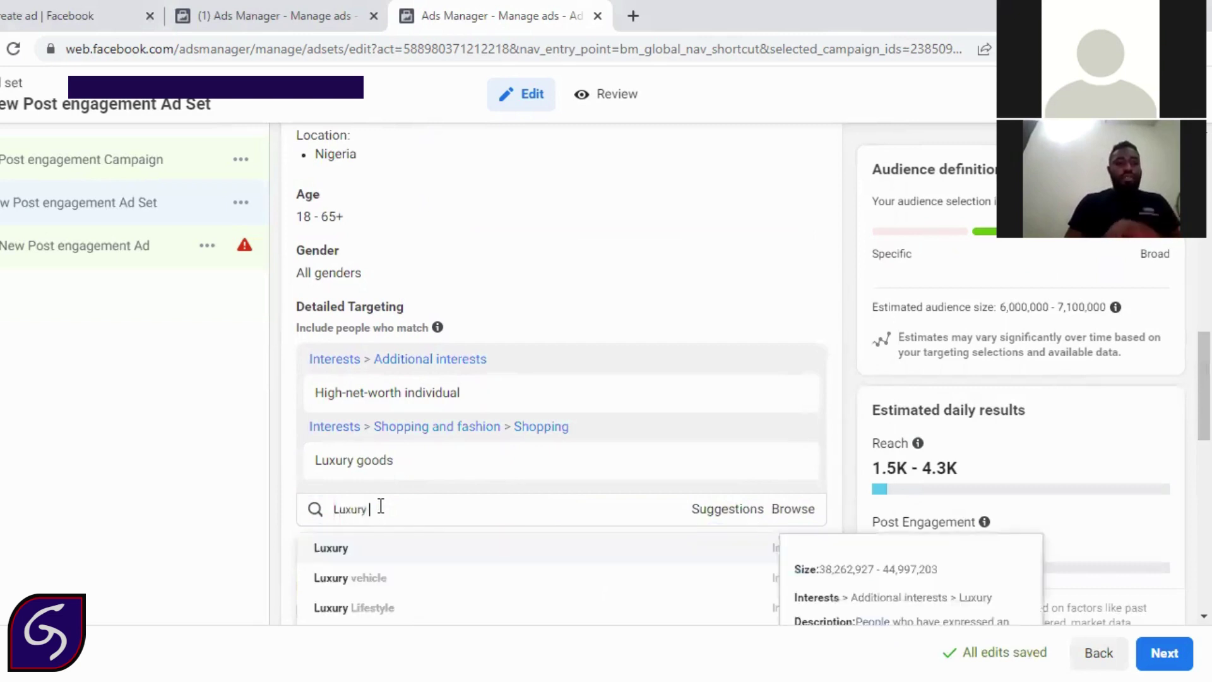
left_click(373, 577)
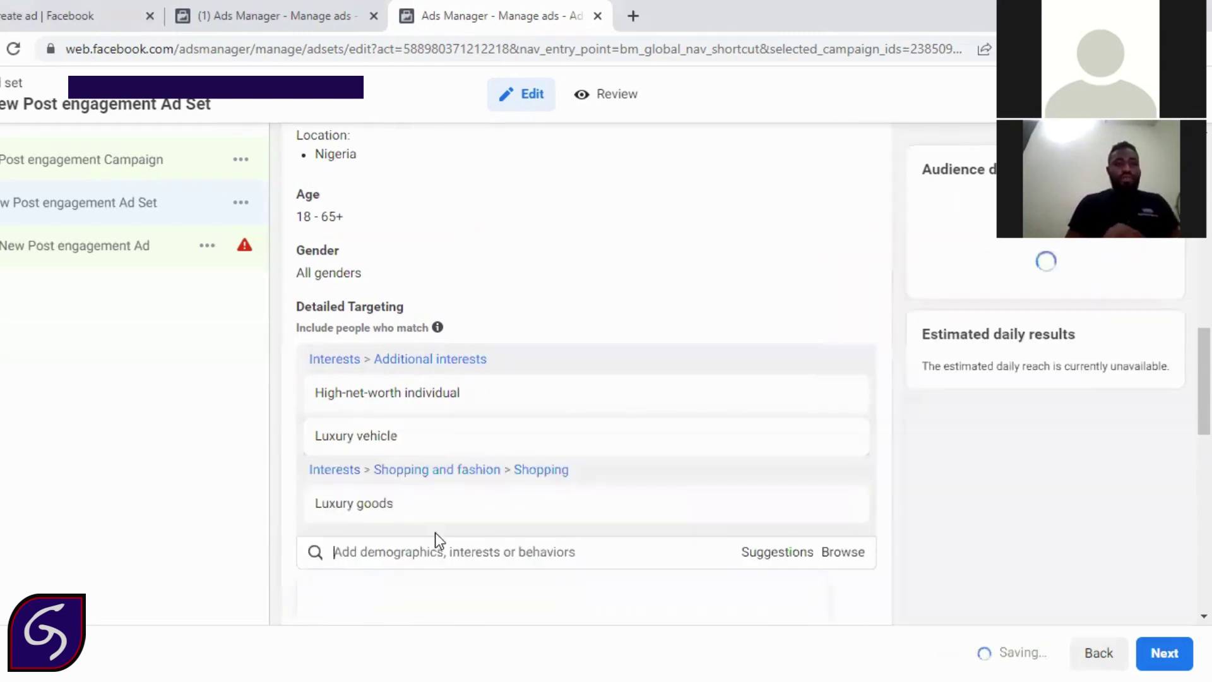
type("Luxu")
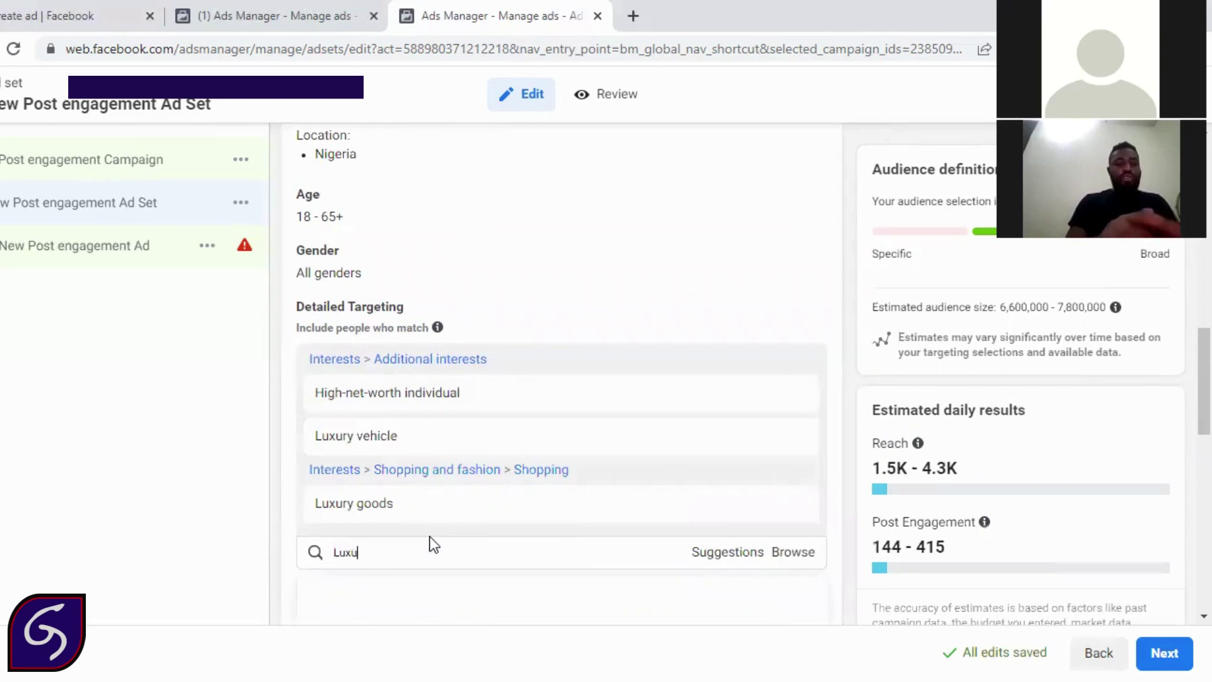
type("ry lifestyle")
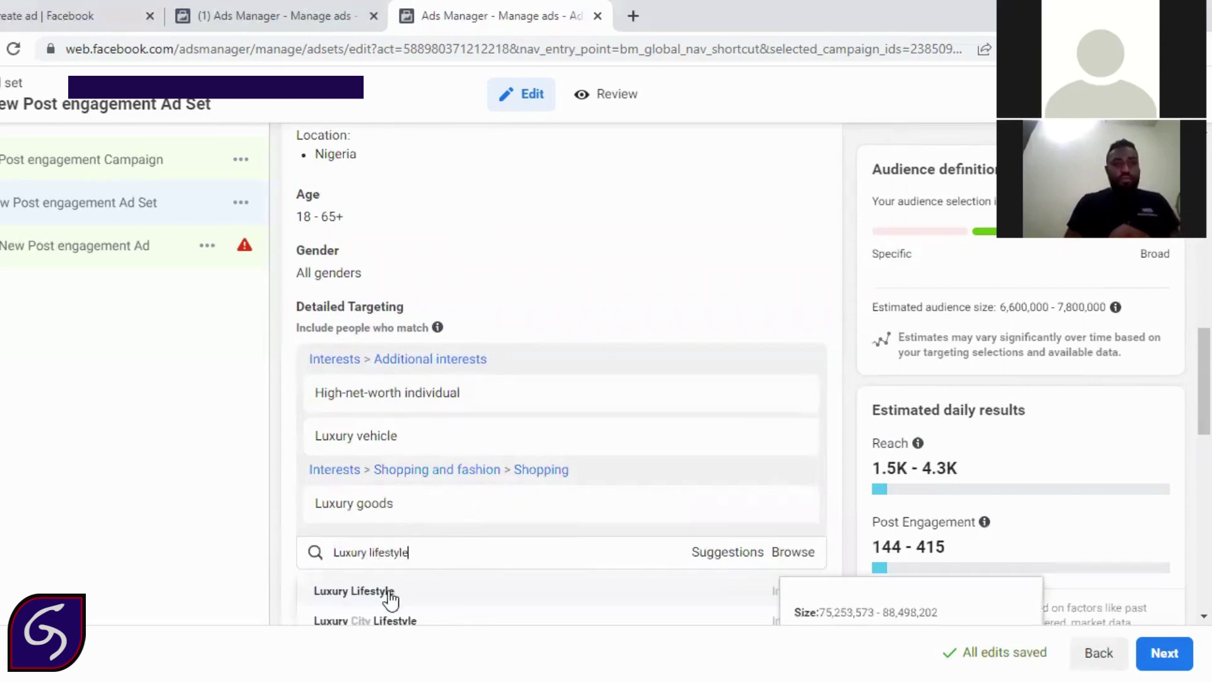
left_click(466, 594)
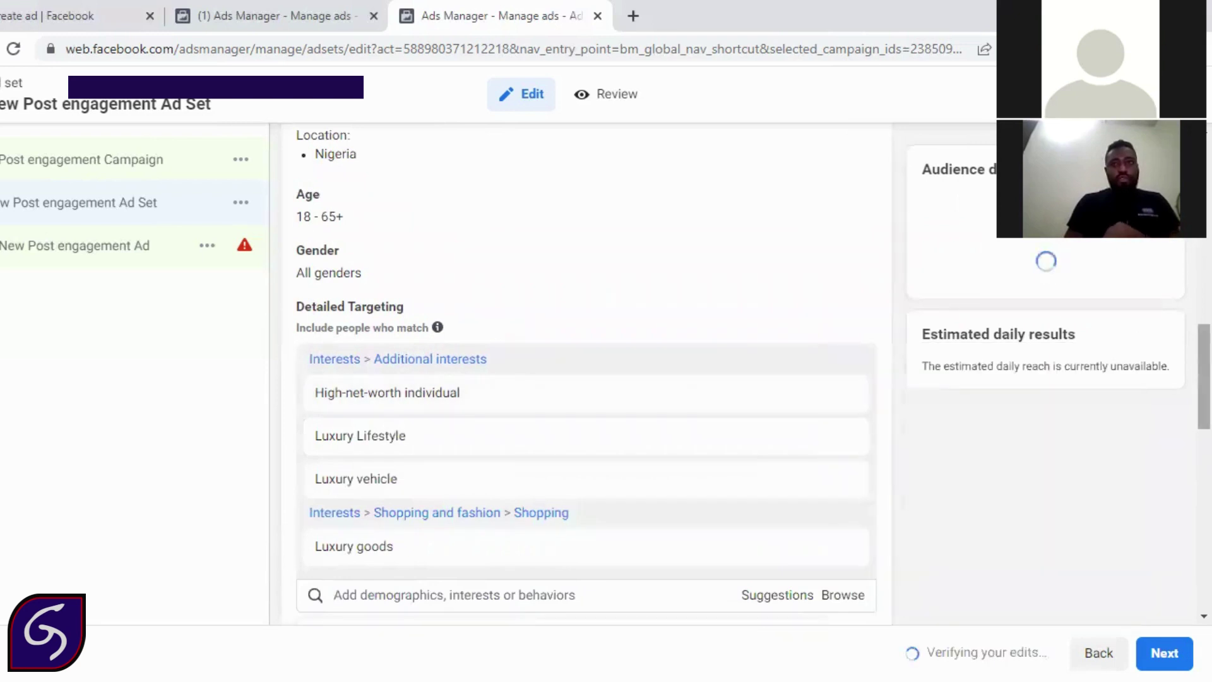
scroll(561, 379, "down", 2)
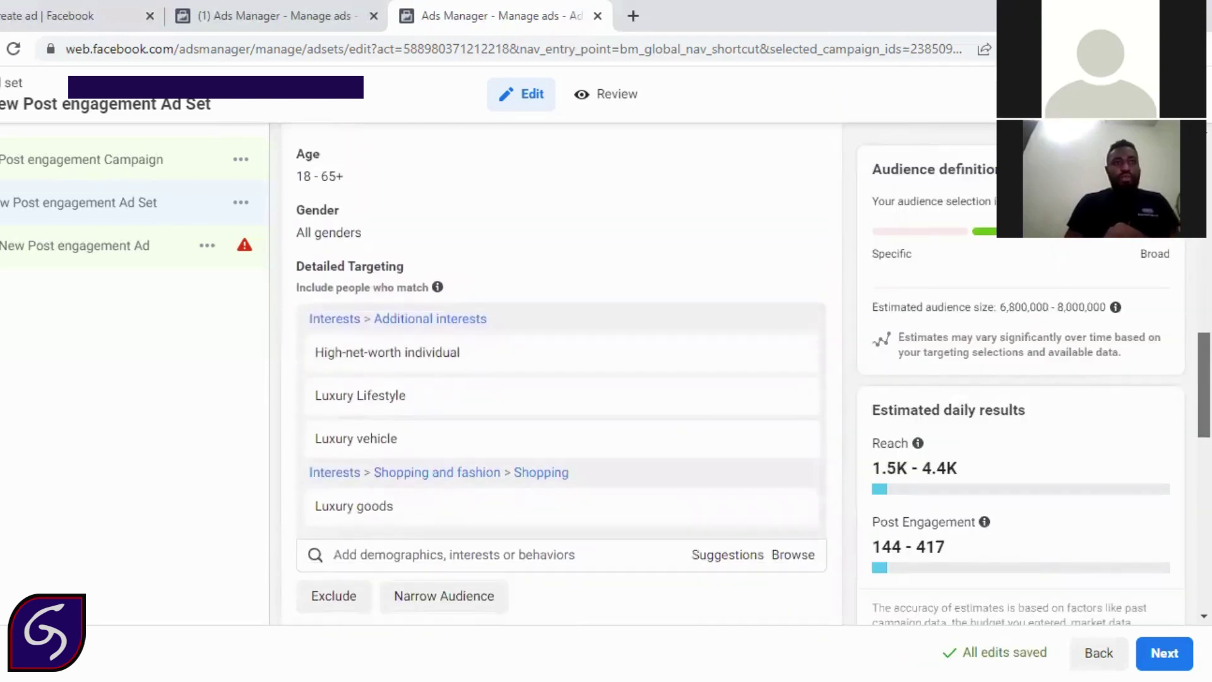
scroll(561, 379, "down", 1)
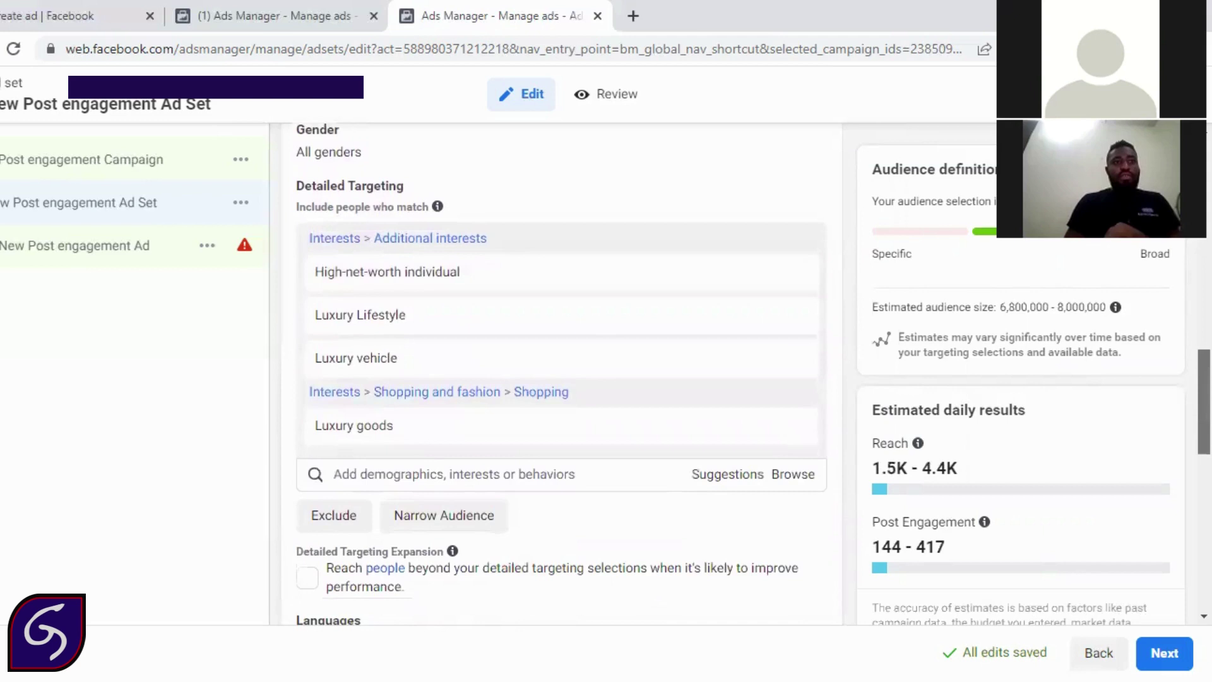
scroll(561, 373, "down", 1)
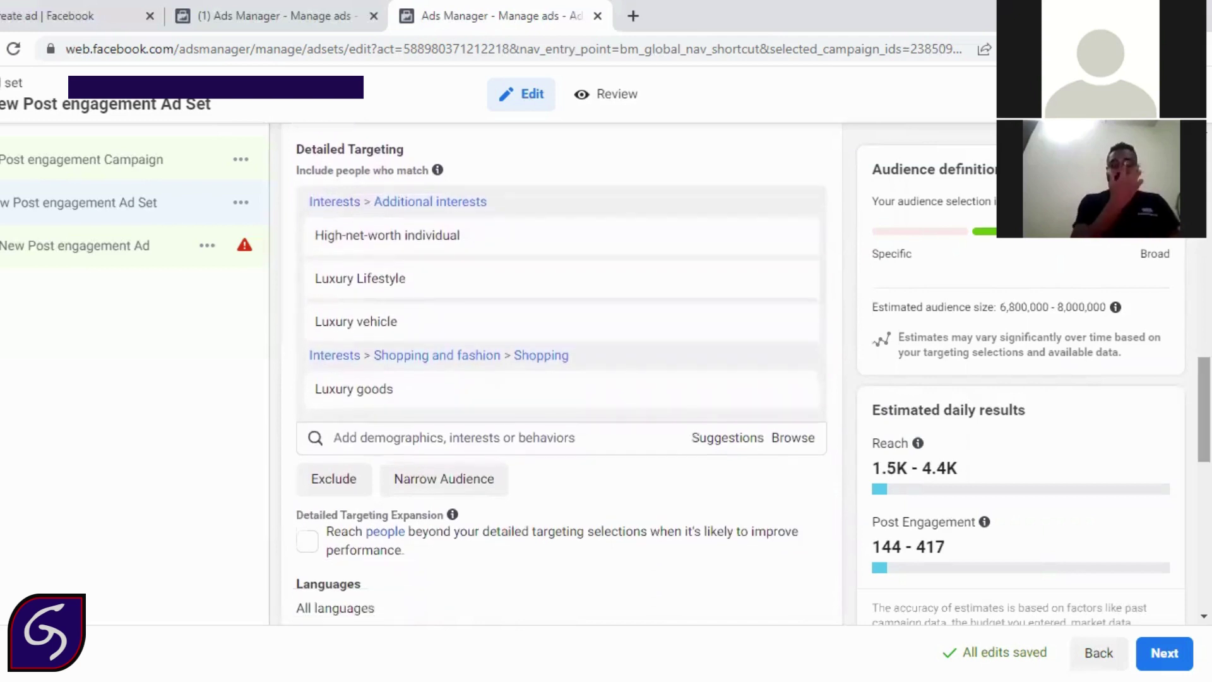
mouse_move(342, 390)
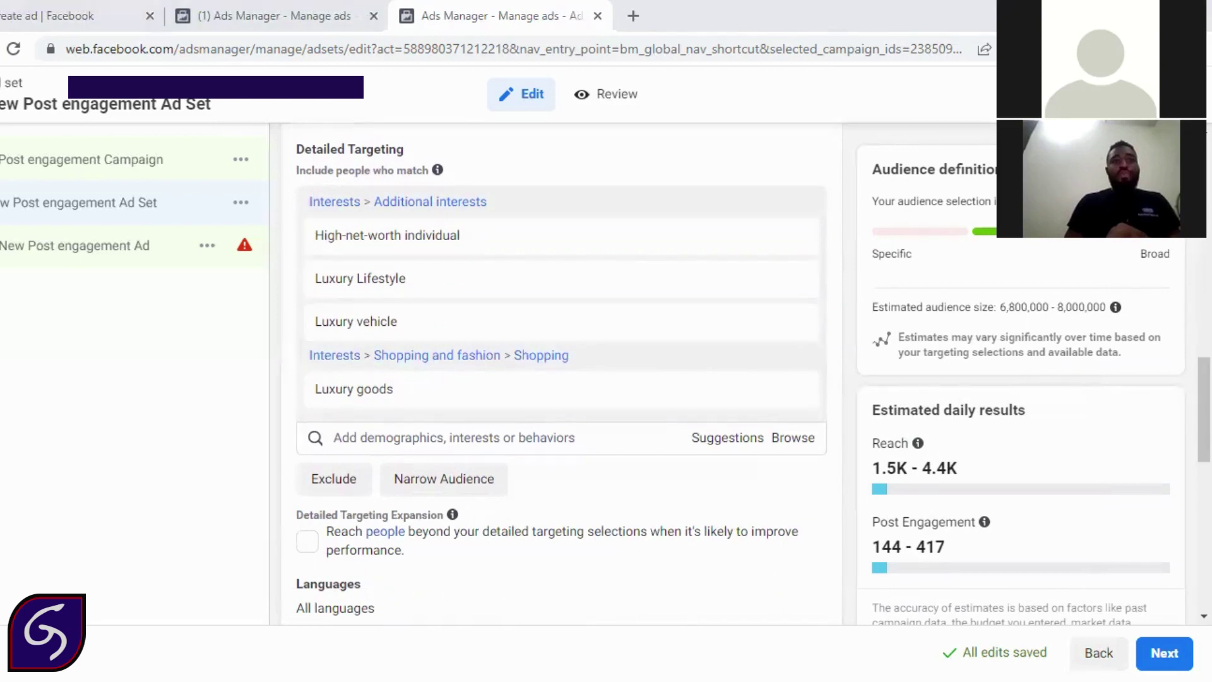
Step: Search 'Facebook payment users' and add the Facebook Payments users (90 days) behavior
left_click(429, 435)
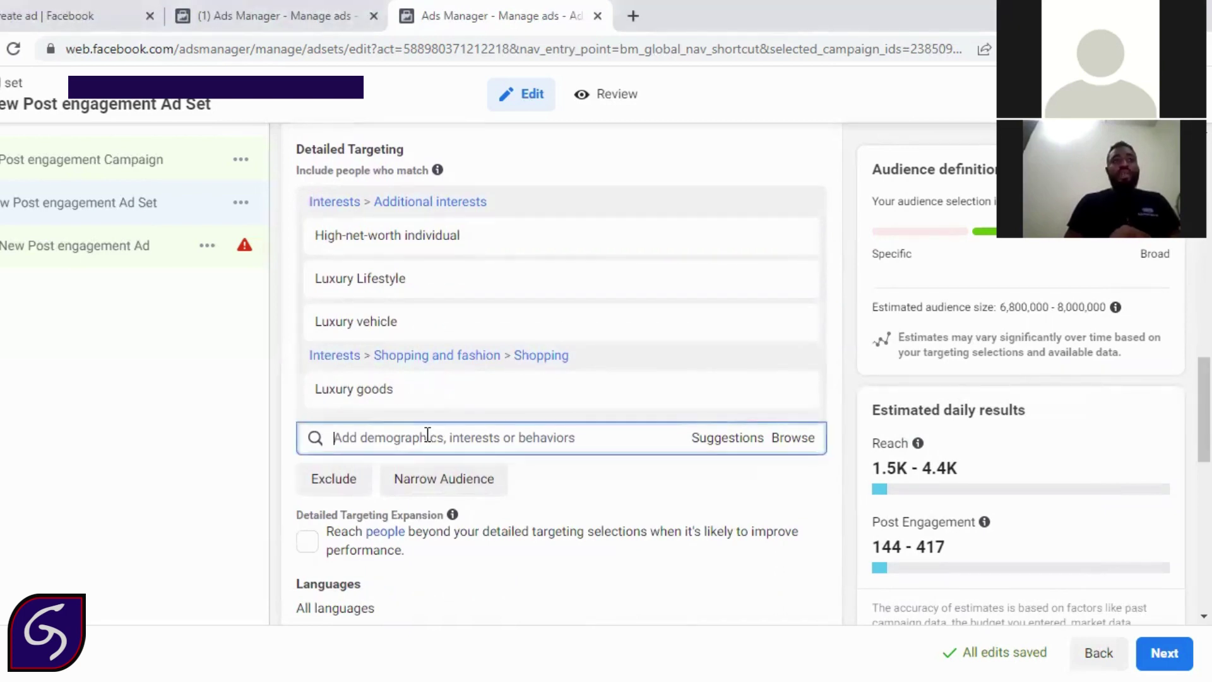
type("Faceboo")
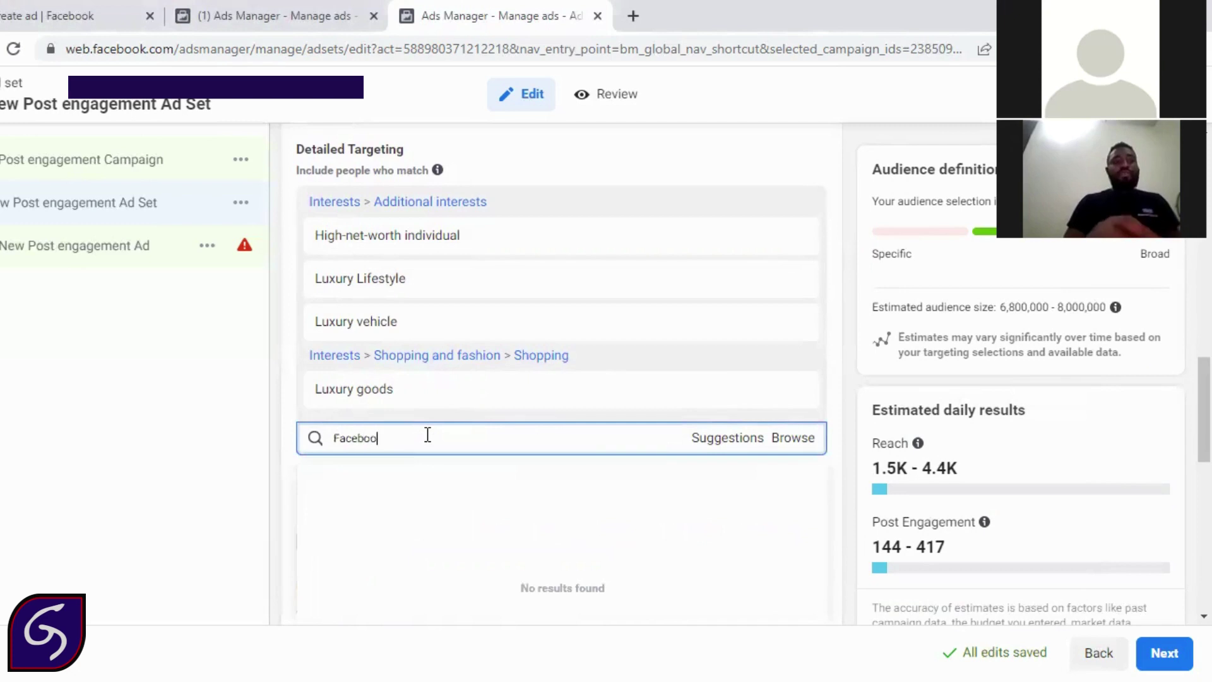
type("k paymen")
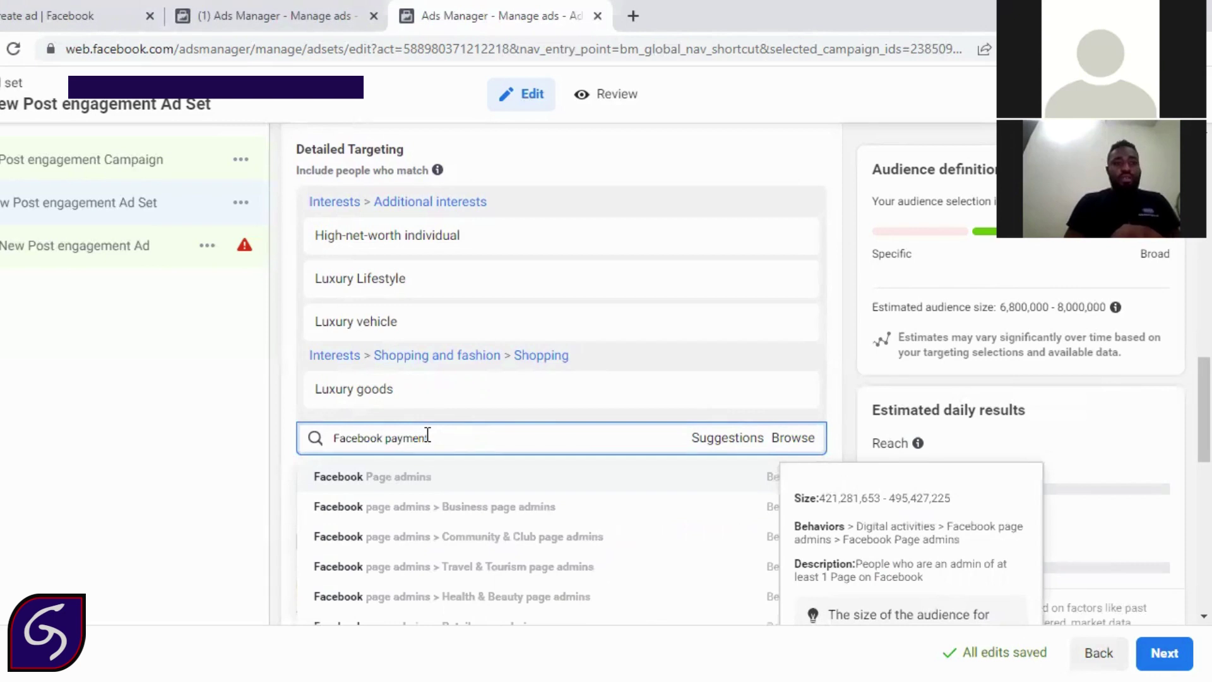
type("t user")
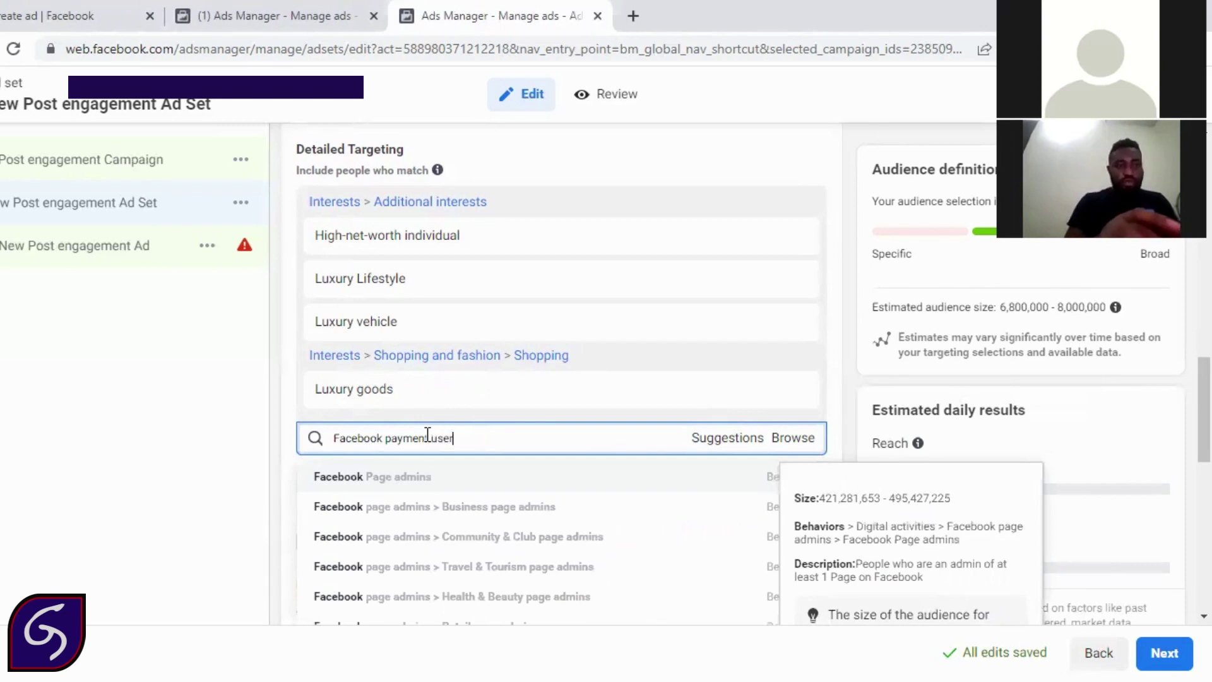
type("s")
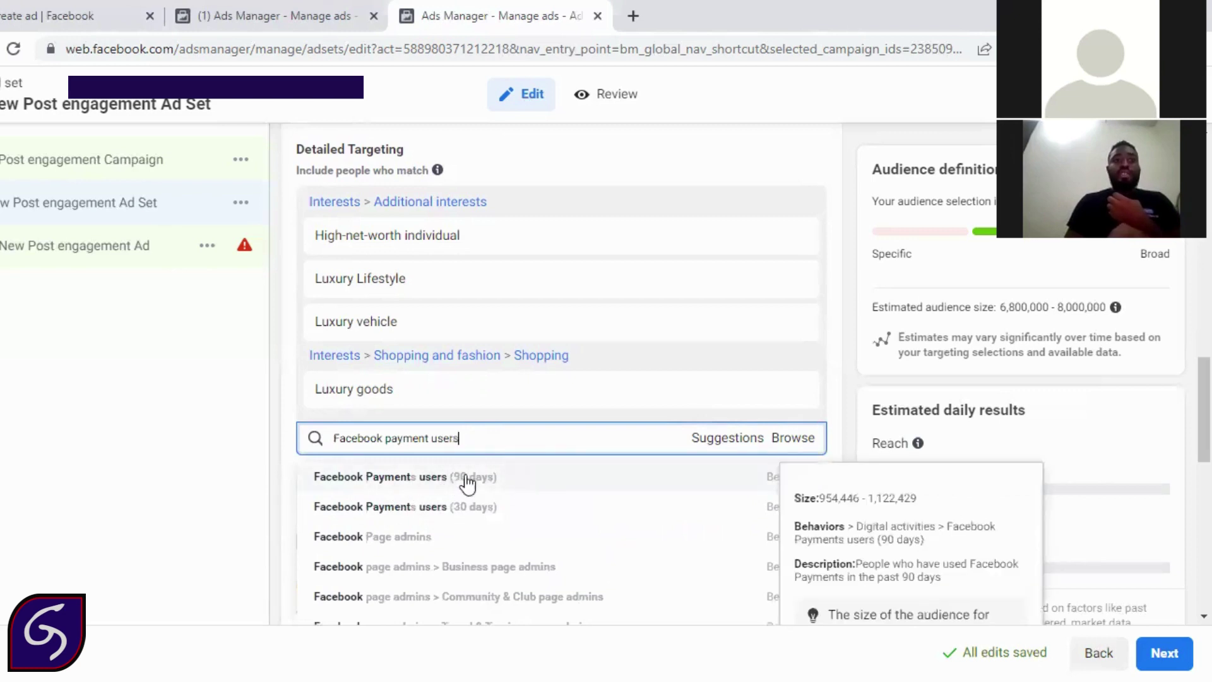
left_click(443, 479)
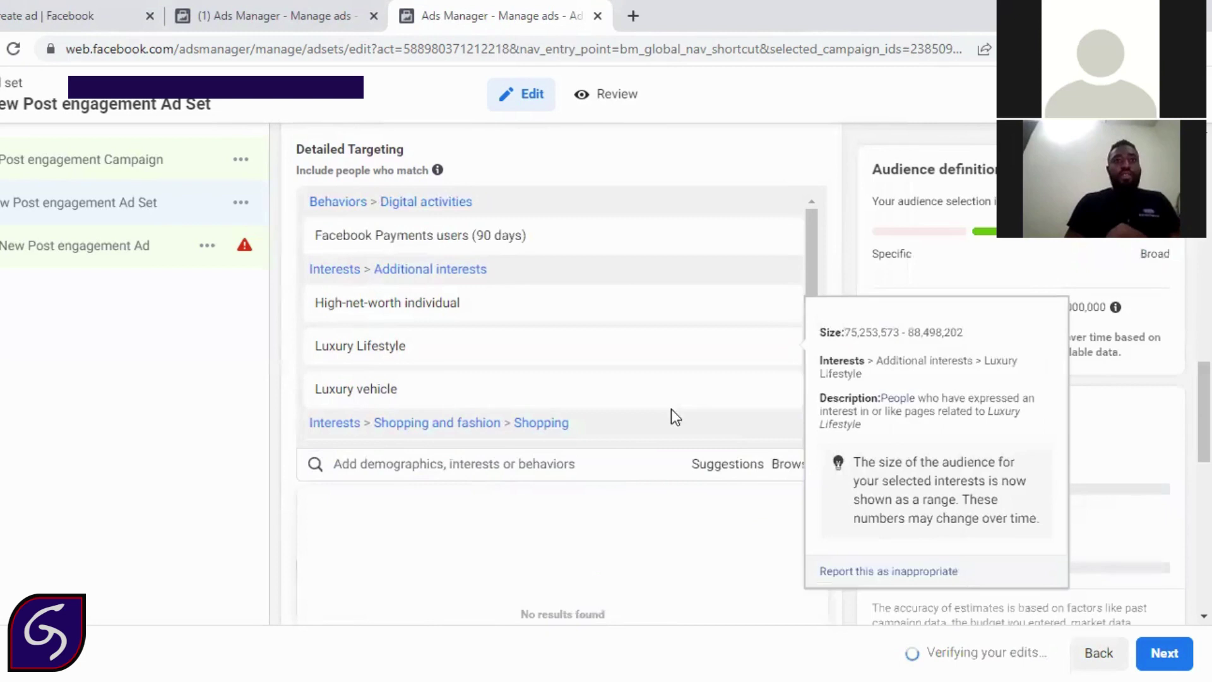
scroll(562, 379, "down", 2)
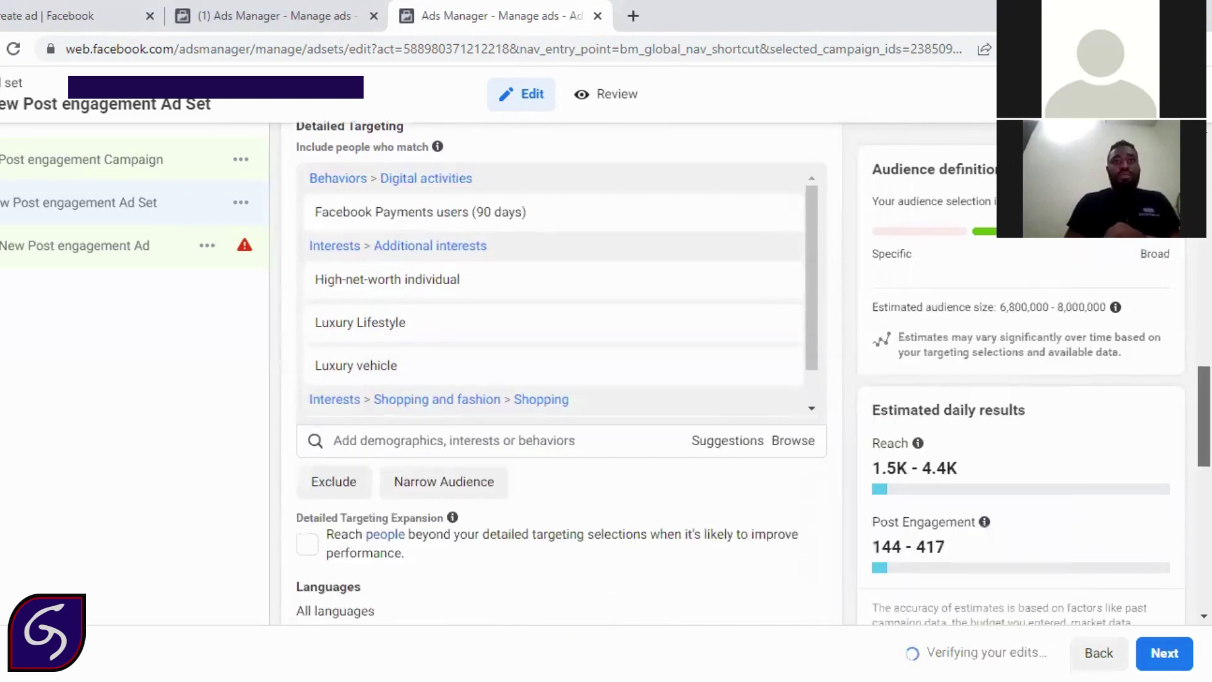
scroll(562, 379, "up", 2)
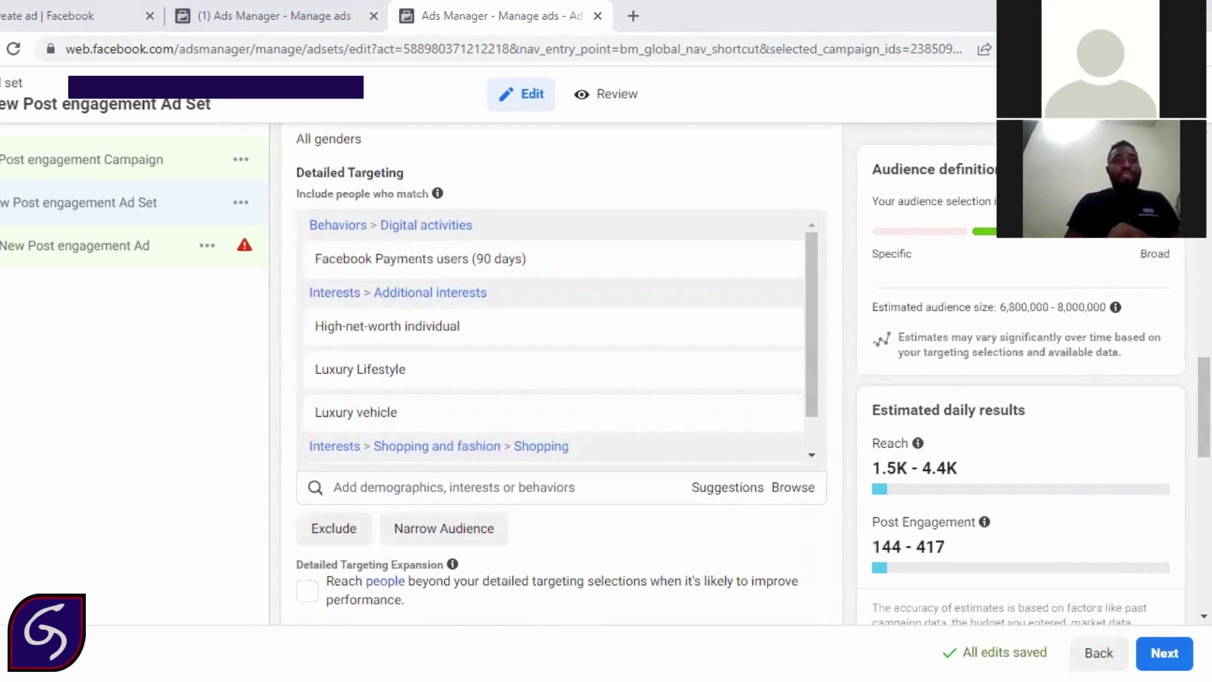
Step: Search 'Frequent Interna' and add the Frequent international travelers behavior
left_click(467, 486)
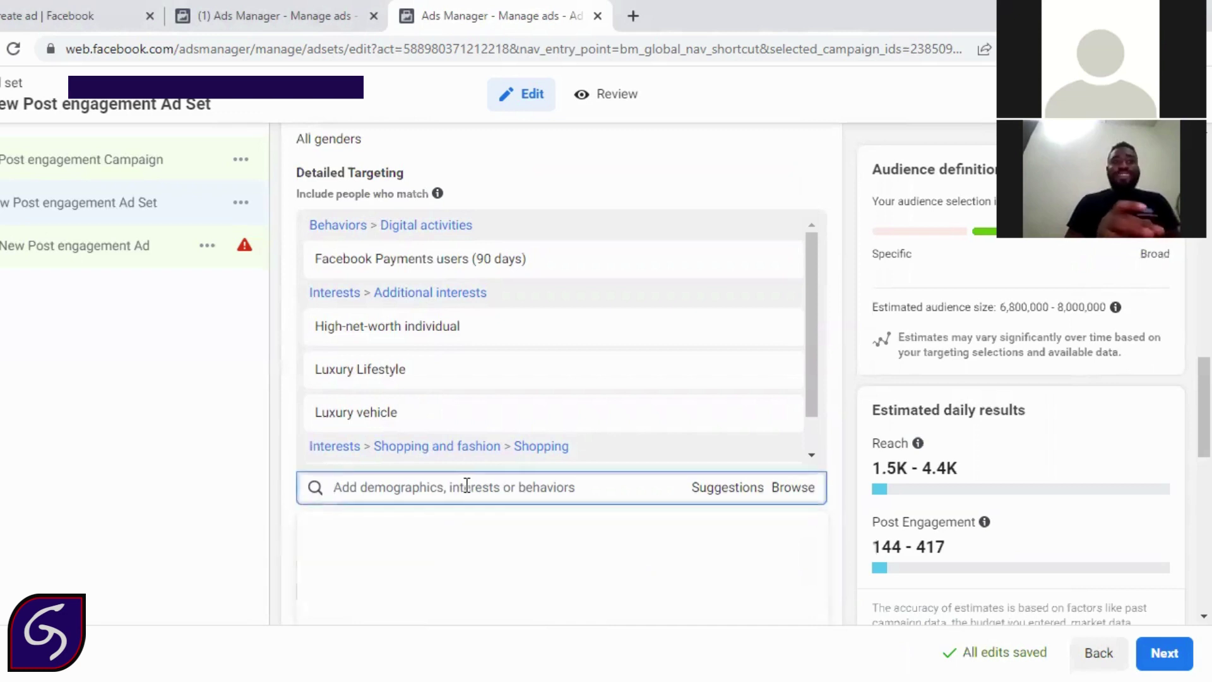
type("Freque")
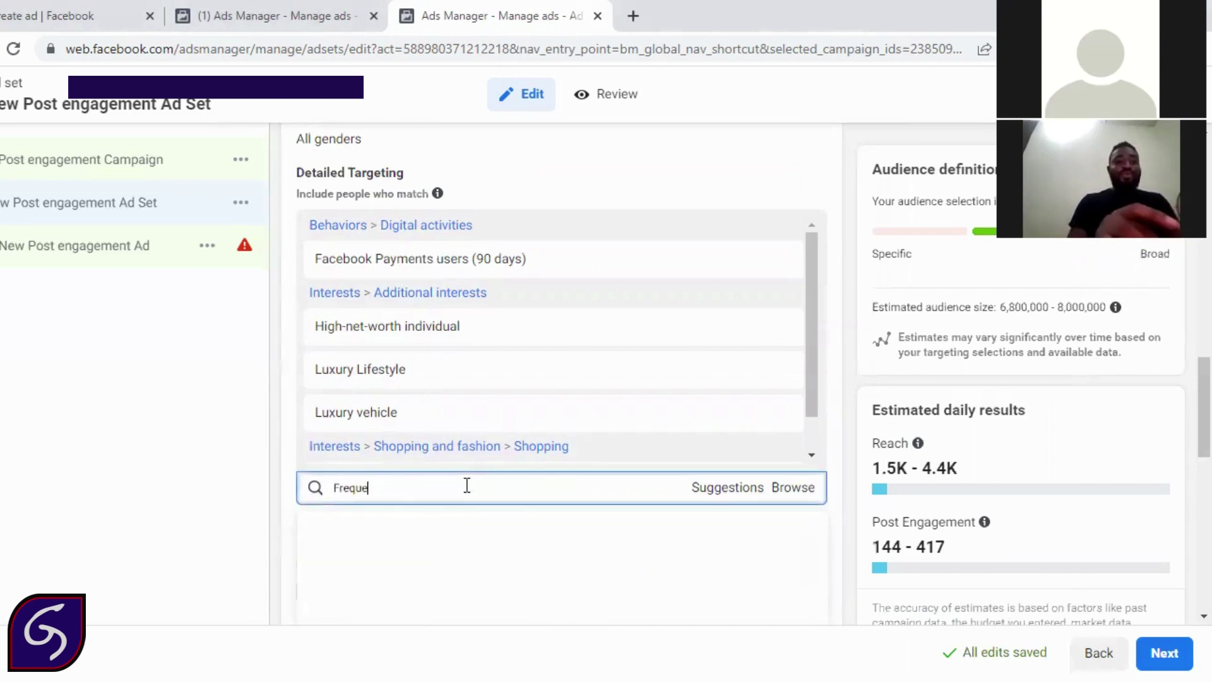
type("nt In")
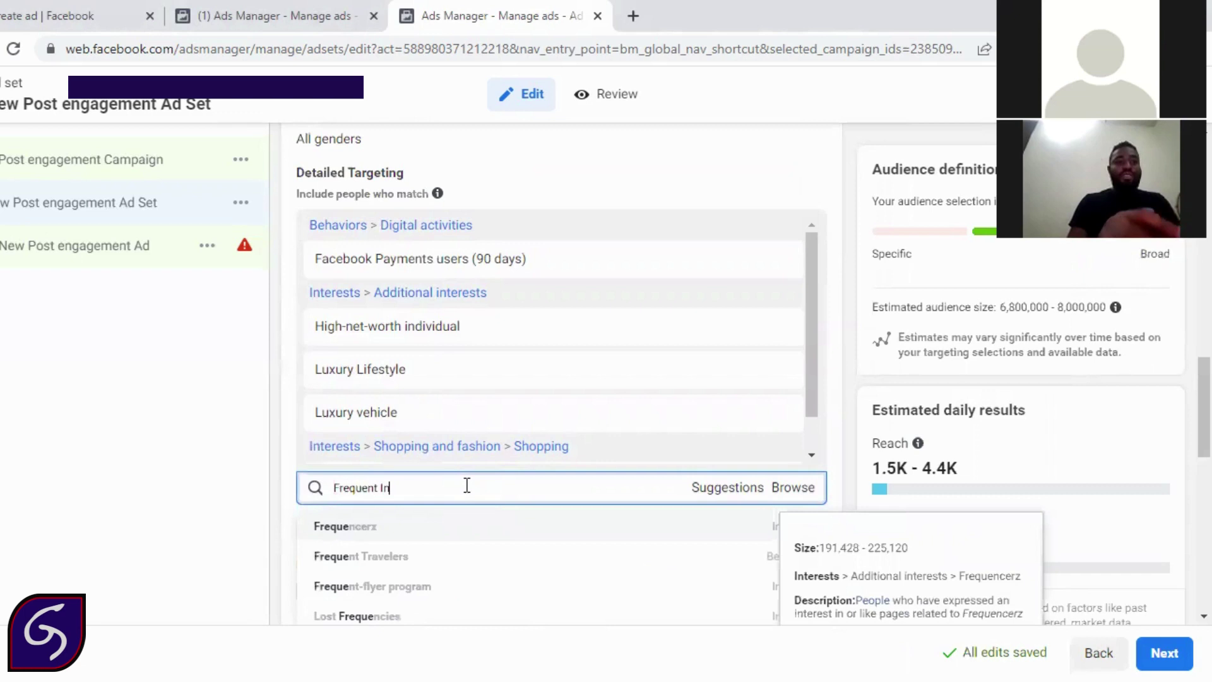
type("terna")
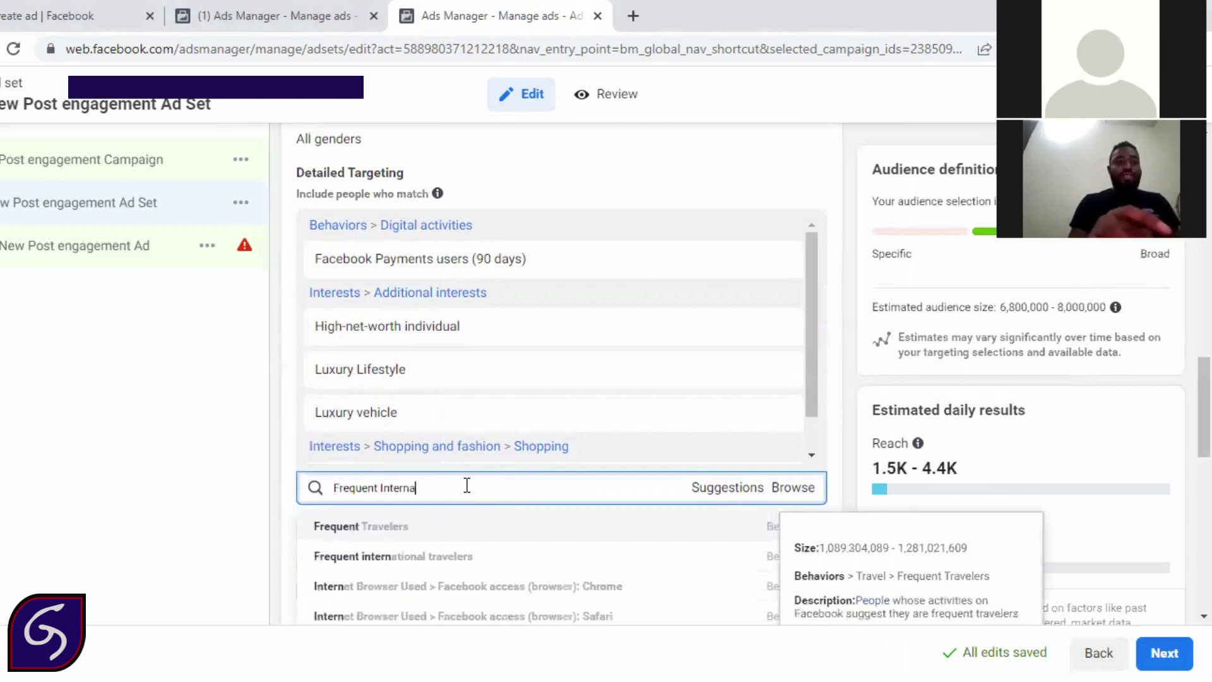
left_click(415, 557)
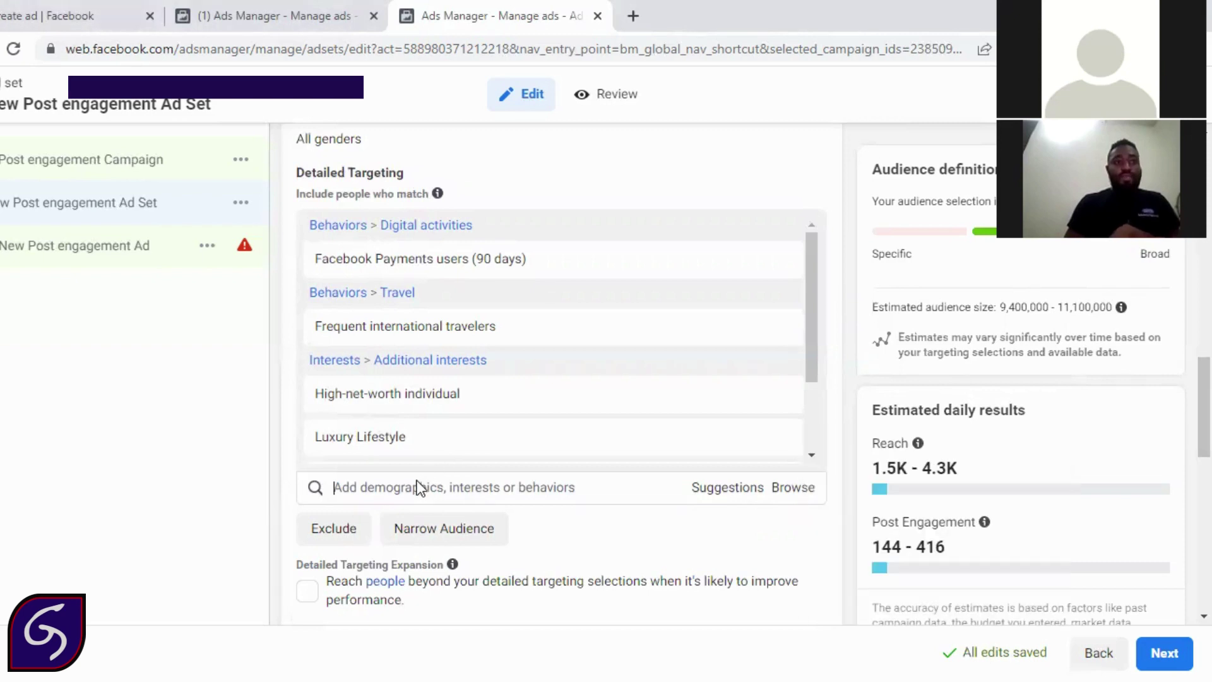
Step: Refine the search from 'First class shoppers' to 'First class trav' and add First class travel
type("Fi")
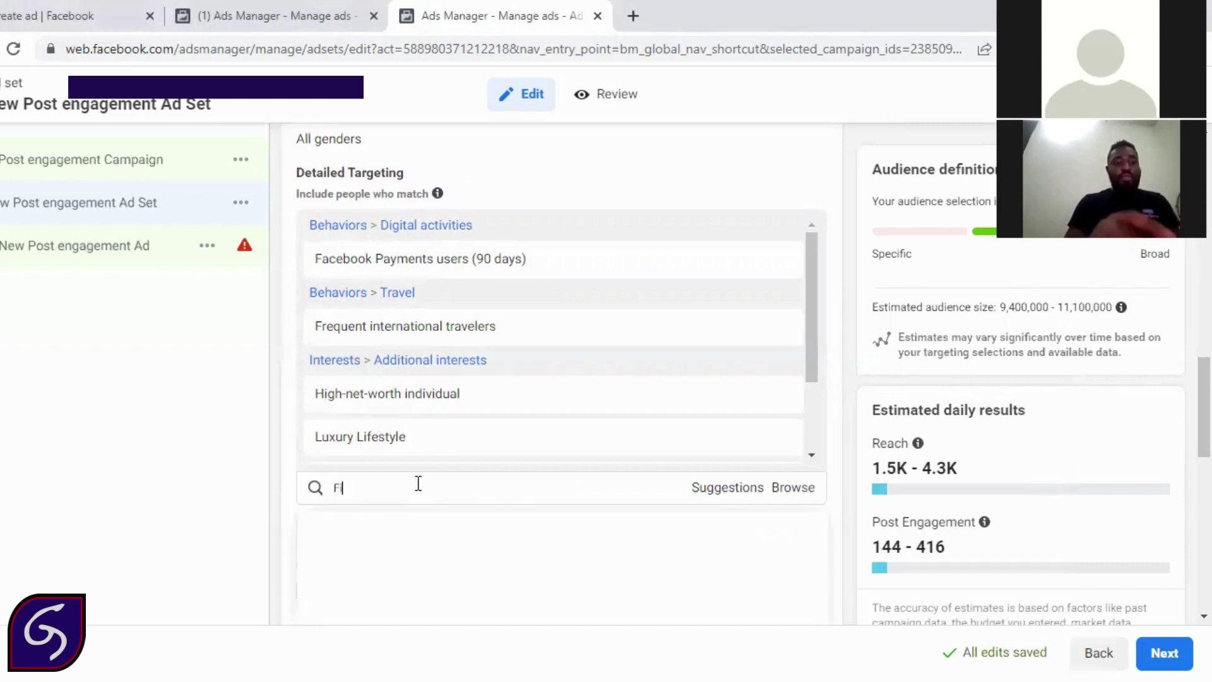
type("rst class shoppers")
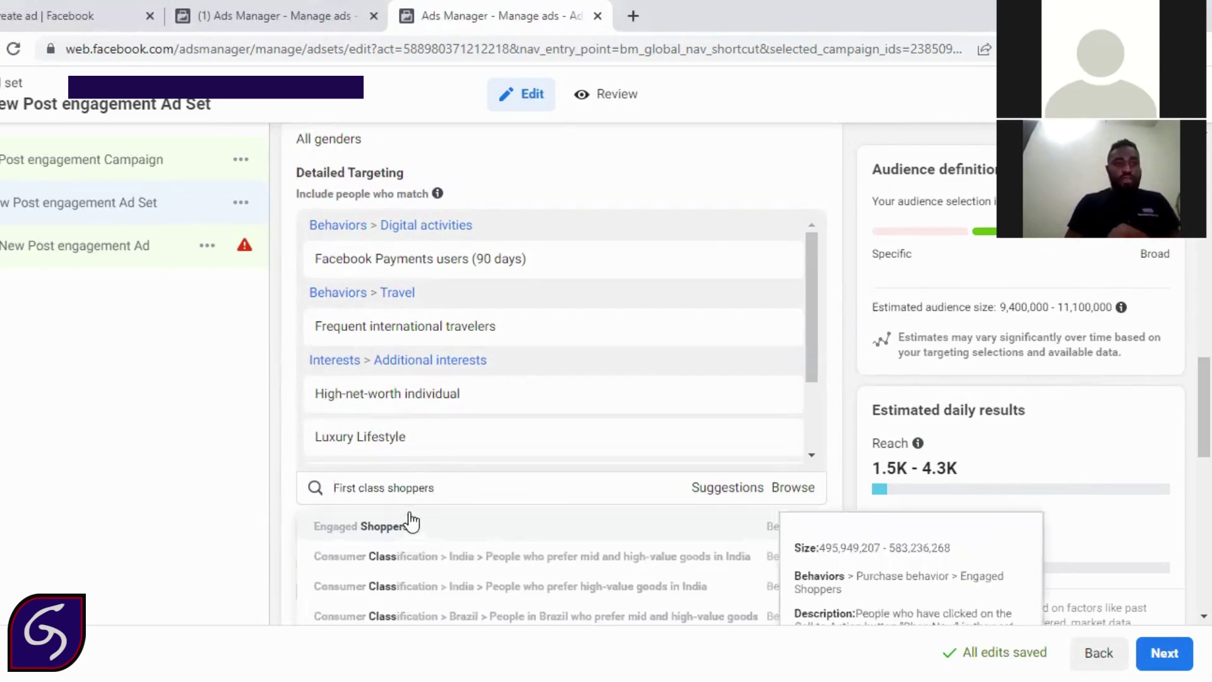
double_click(392, 490)
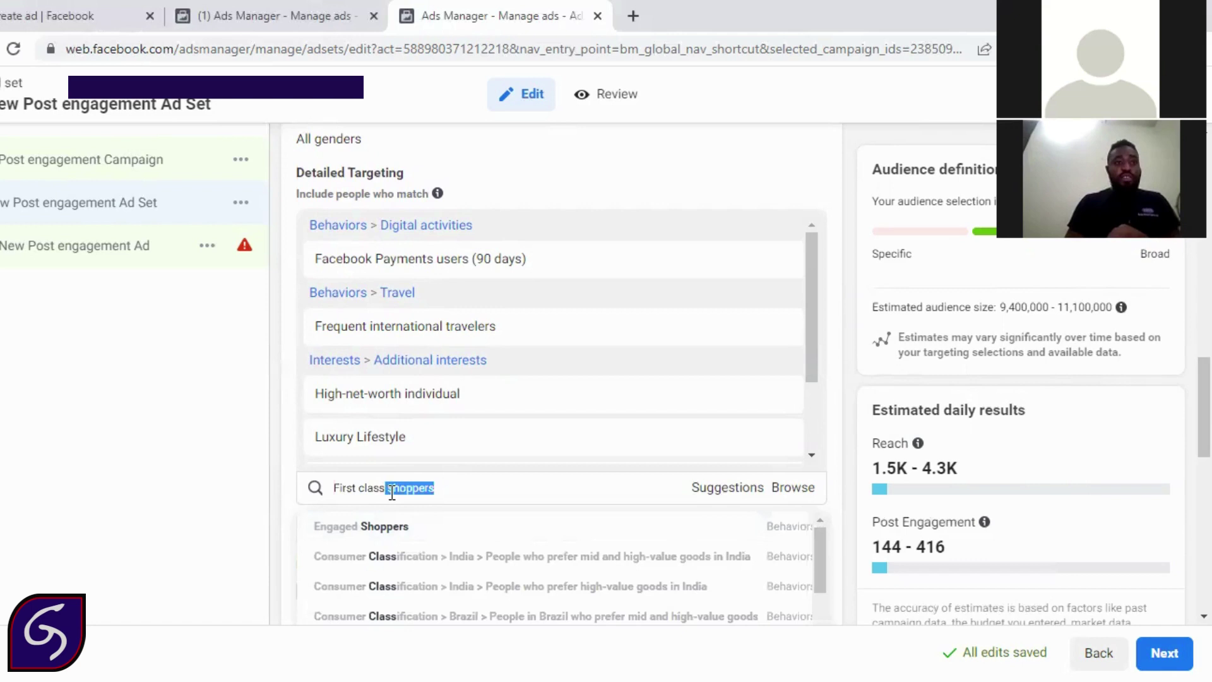
key("BackSpace")
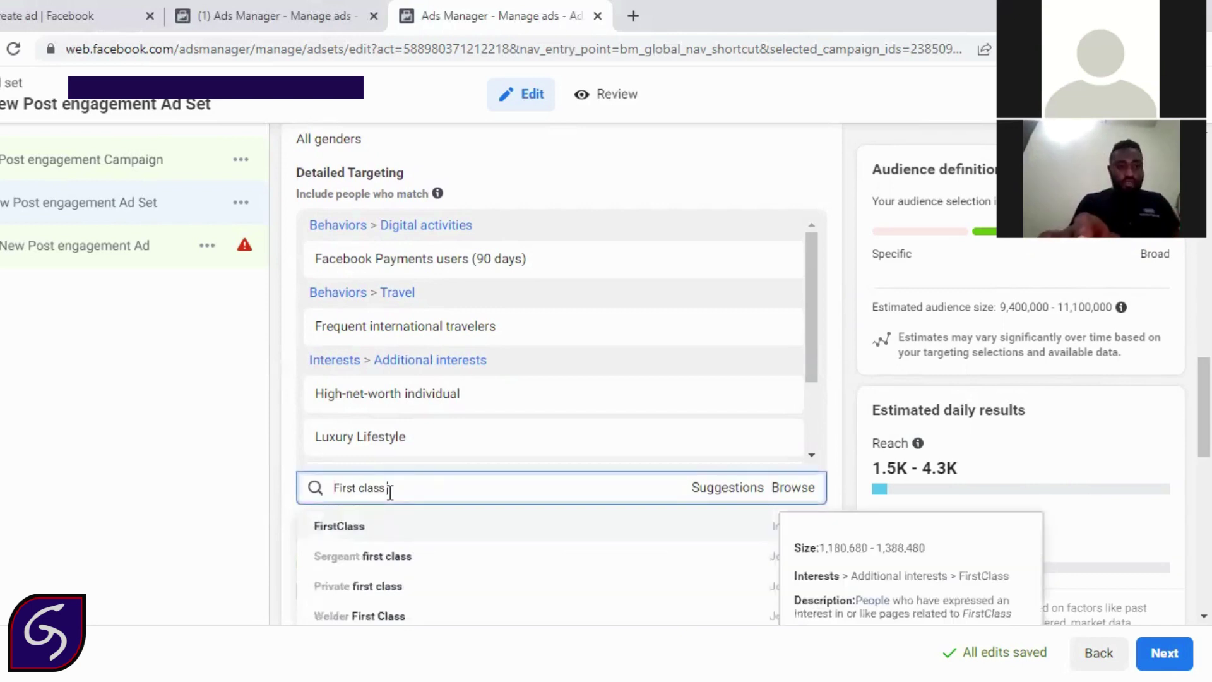
type("tra")
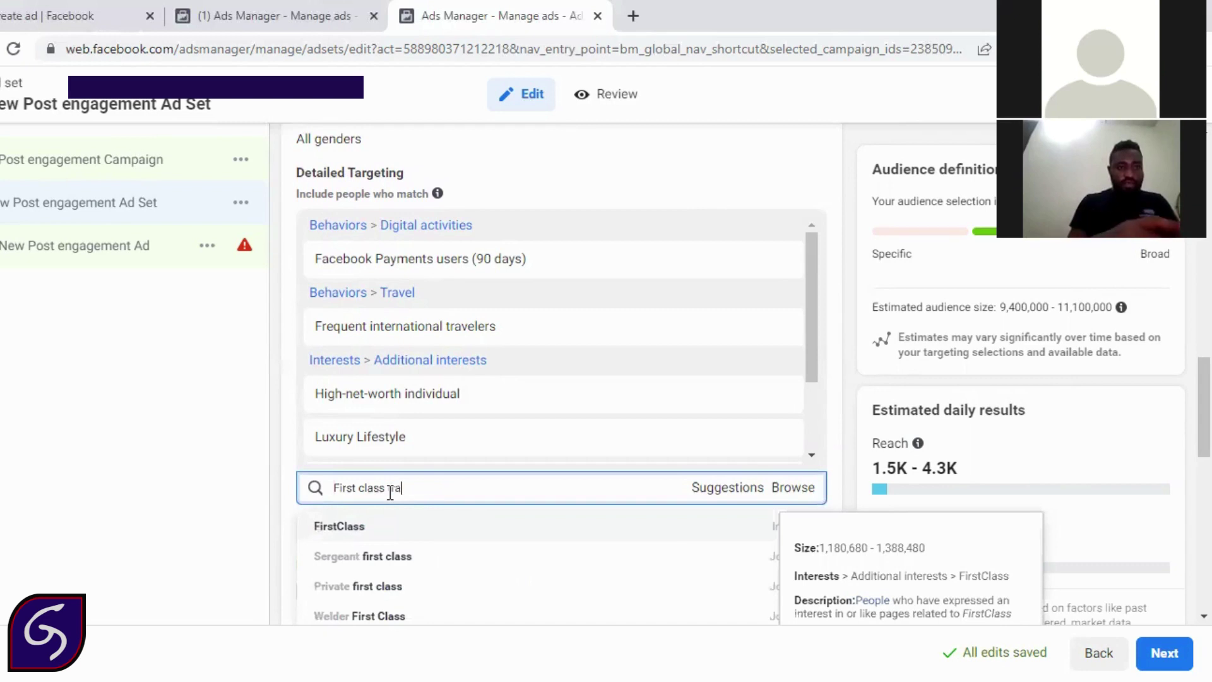
type("v")
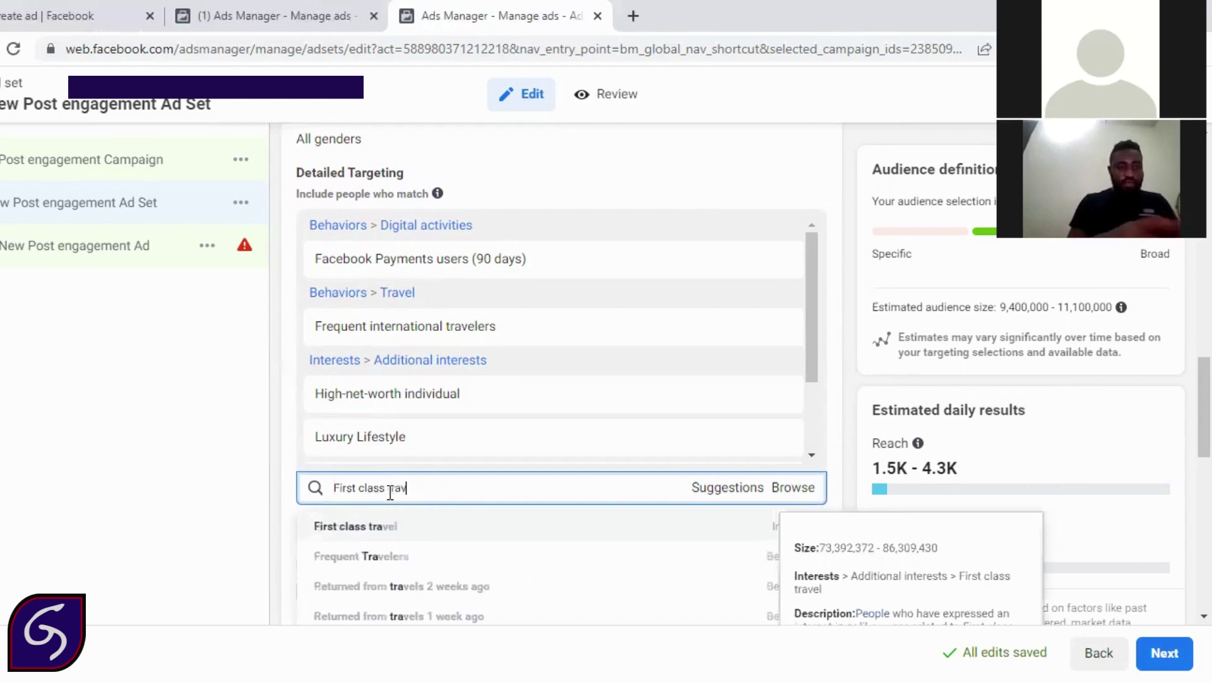
left_click(384, 529)
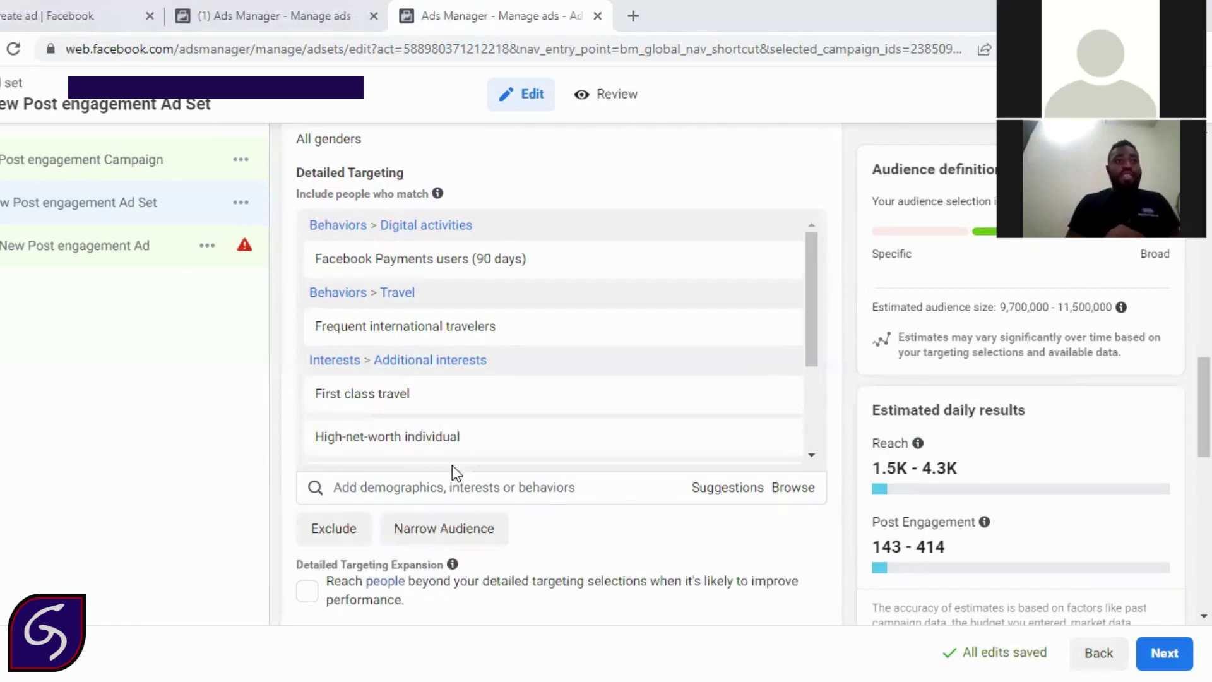
Step: Search 'Engaged Shoppers' and add it as a purchase behavior in detailed targeting
left_click(445, 501)
type("Engage")
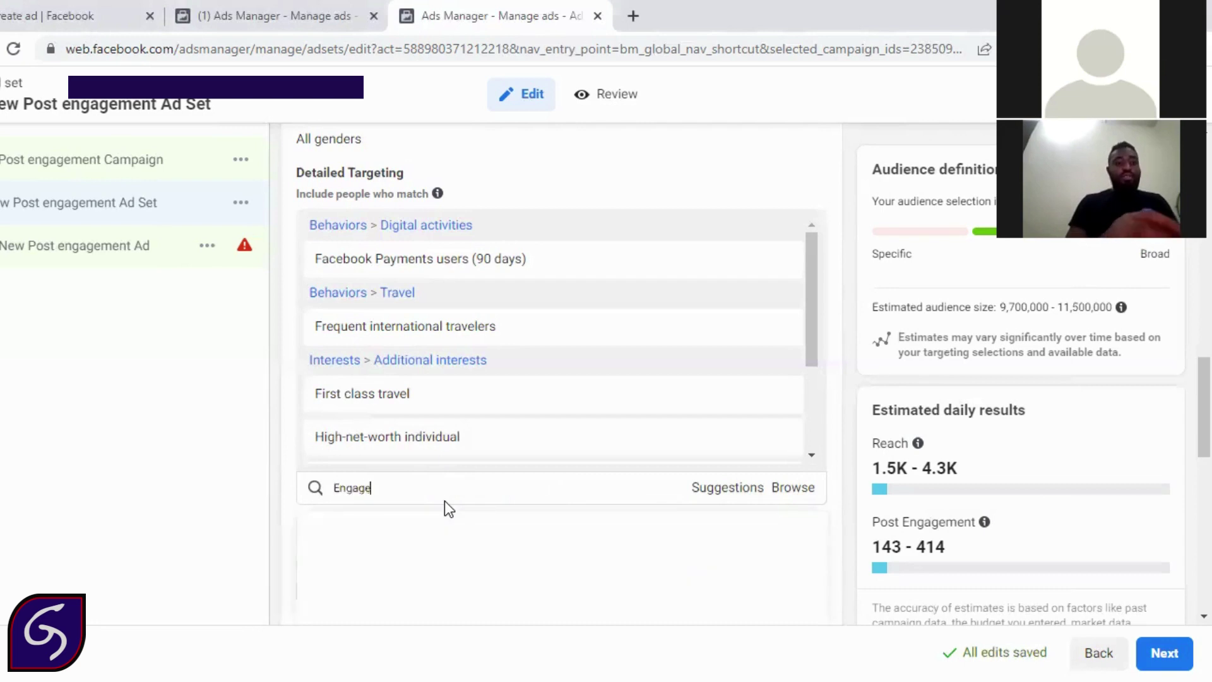
type("d Shopper")
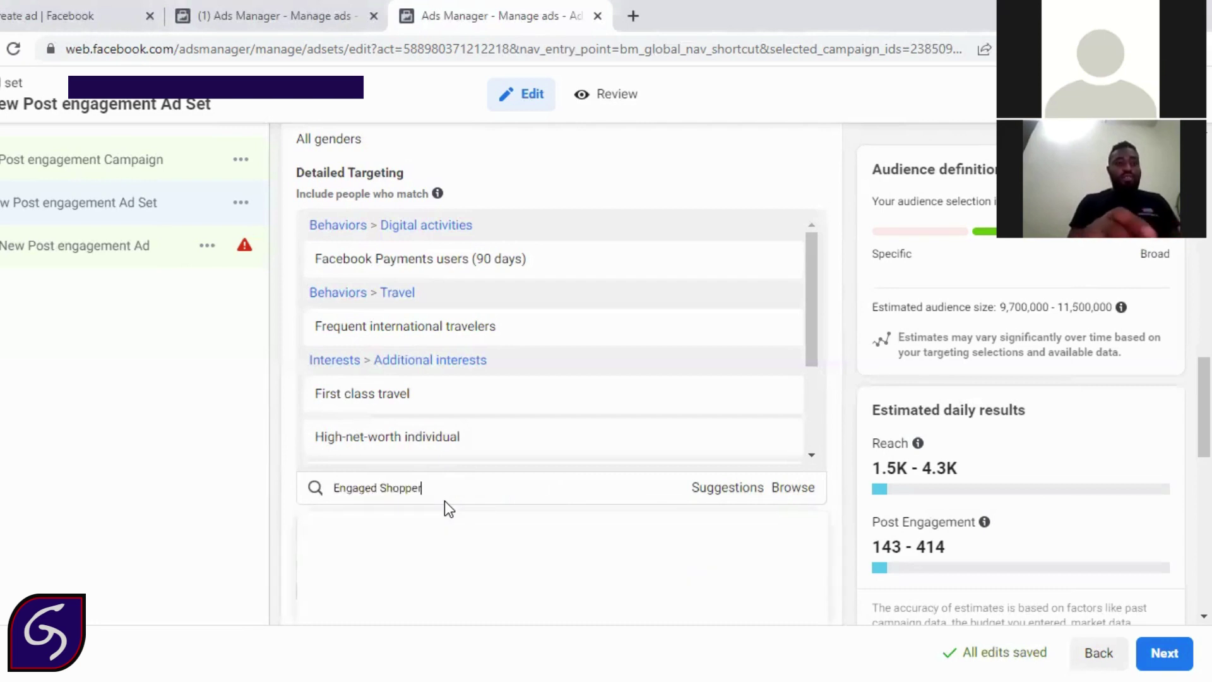
type("s")
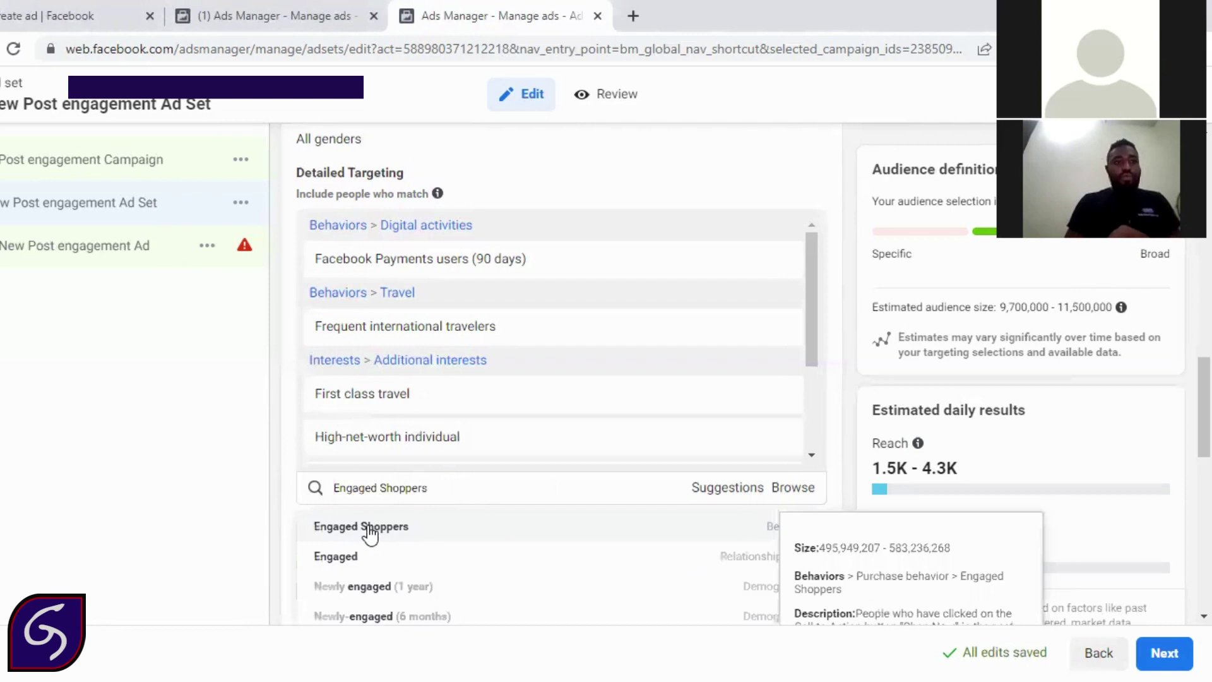
left_click(369, 533)
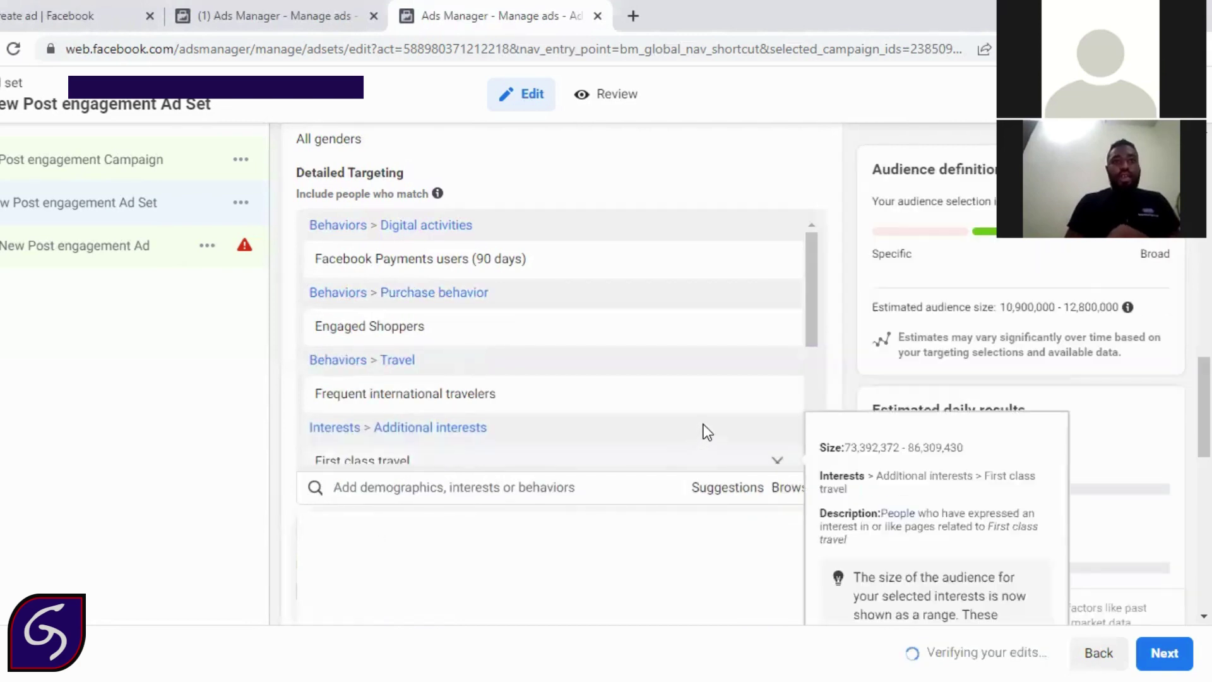
mouse_move(743, 392)
mouse_move(772, 328)
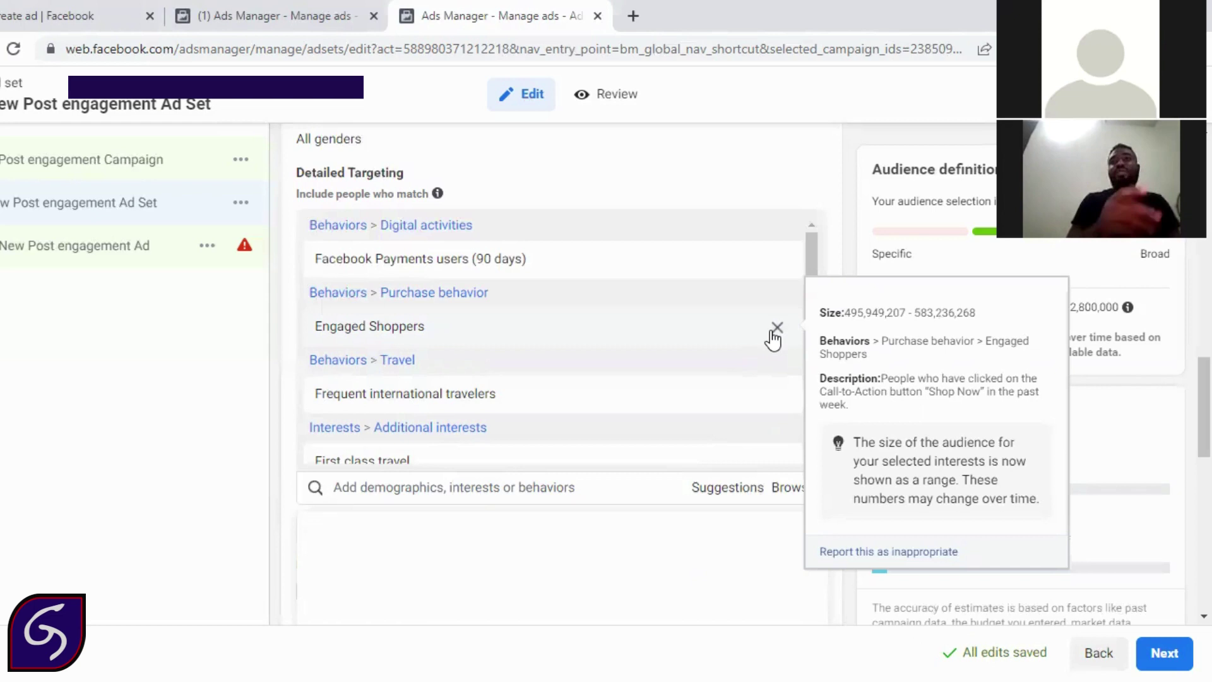
Step: Add the Business class, Luxury Resorts and Online shopping interests from the targeting suggestions
left_click_drag(809, 255, 798, 386)
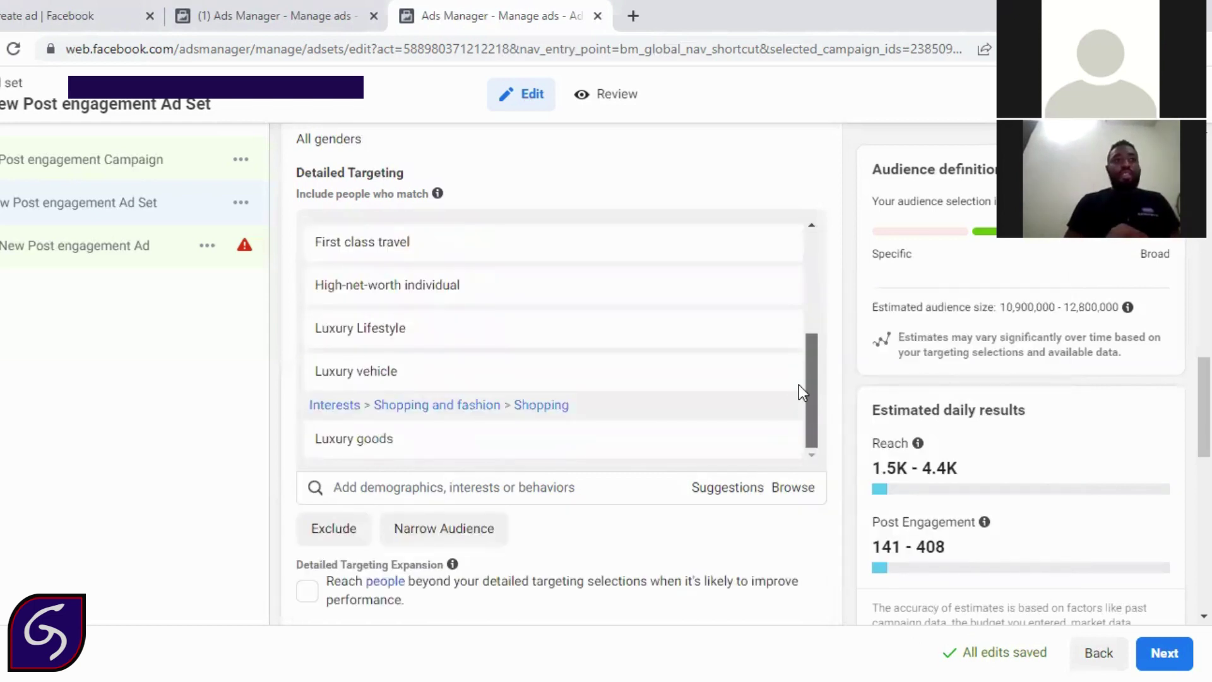
left_click_drag(798, 343, 797, 375)
left_click(729, 492)
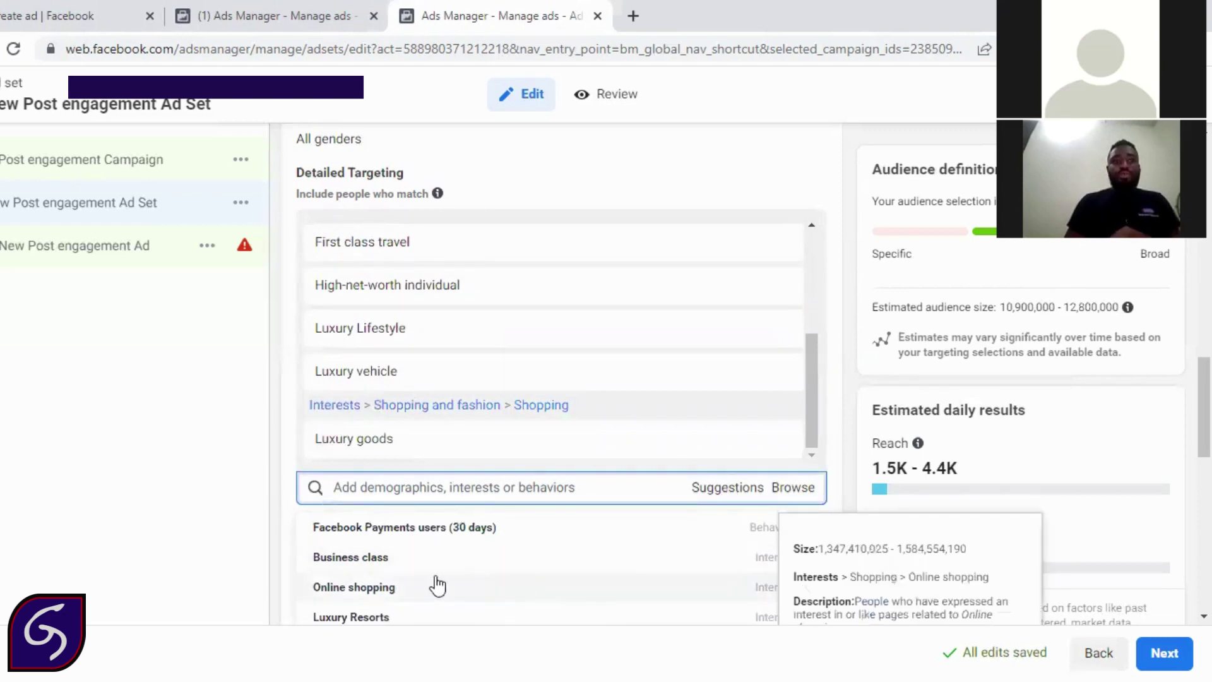
left_click(411, 564)
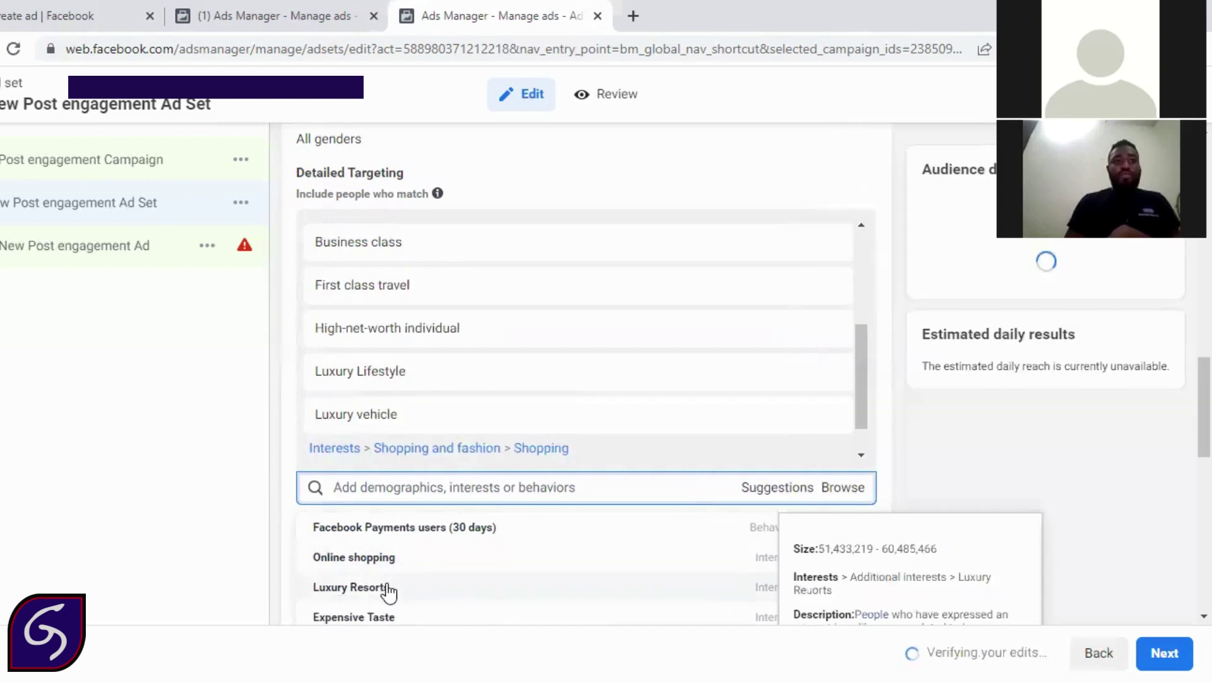
left_click(387, 588)
left_click(386, 563)
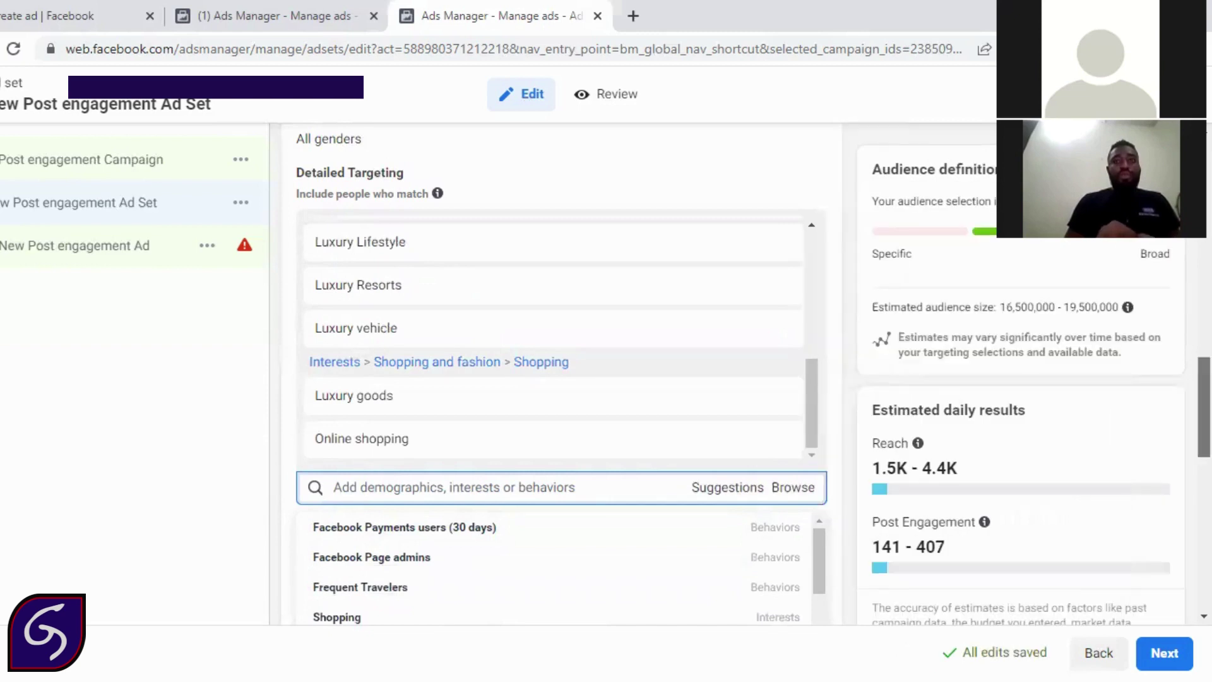
scroll(562, 379, "down", 5)
scroll(562, 378, "up", 2)
scroll(562, 379, "up", 2)
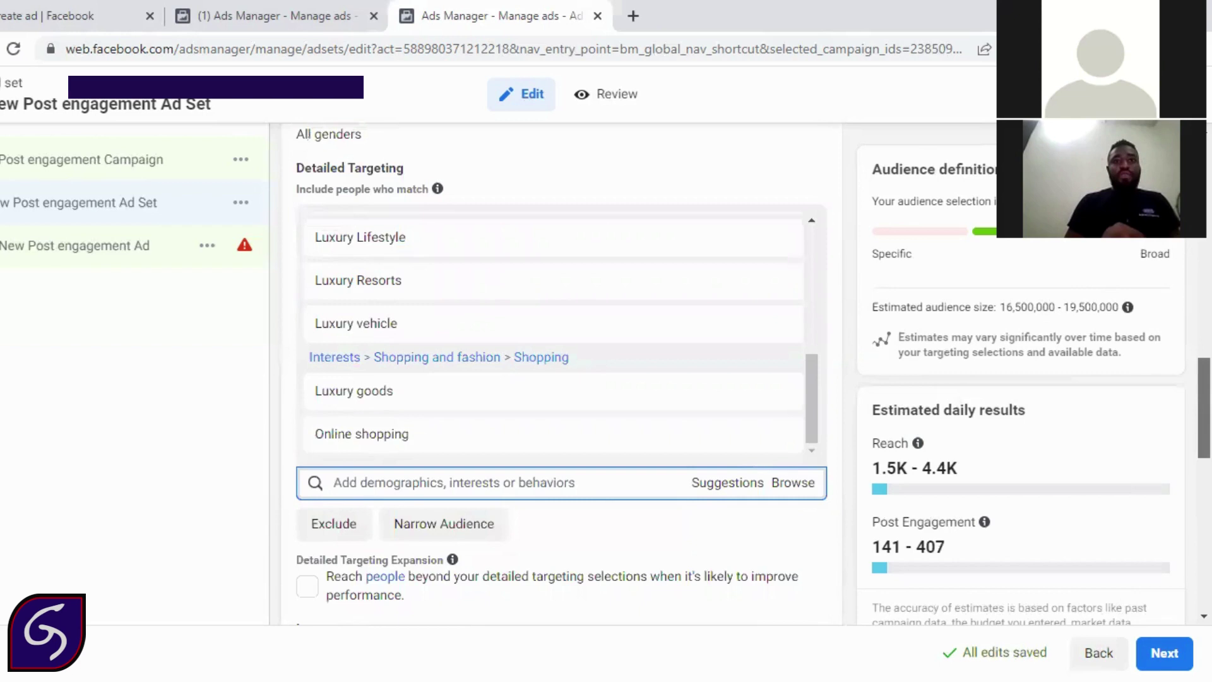
scroll(801, 433, "down", 3)
scroll(801, 433, "up", 4)
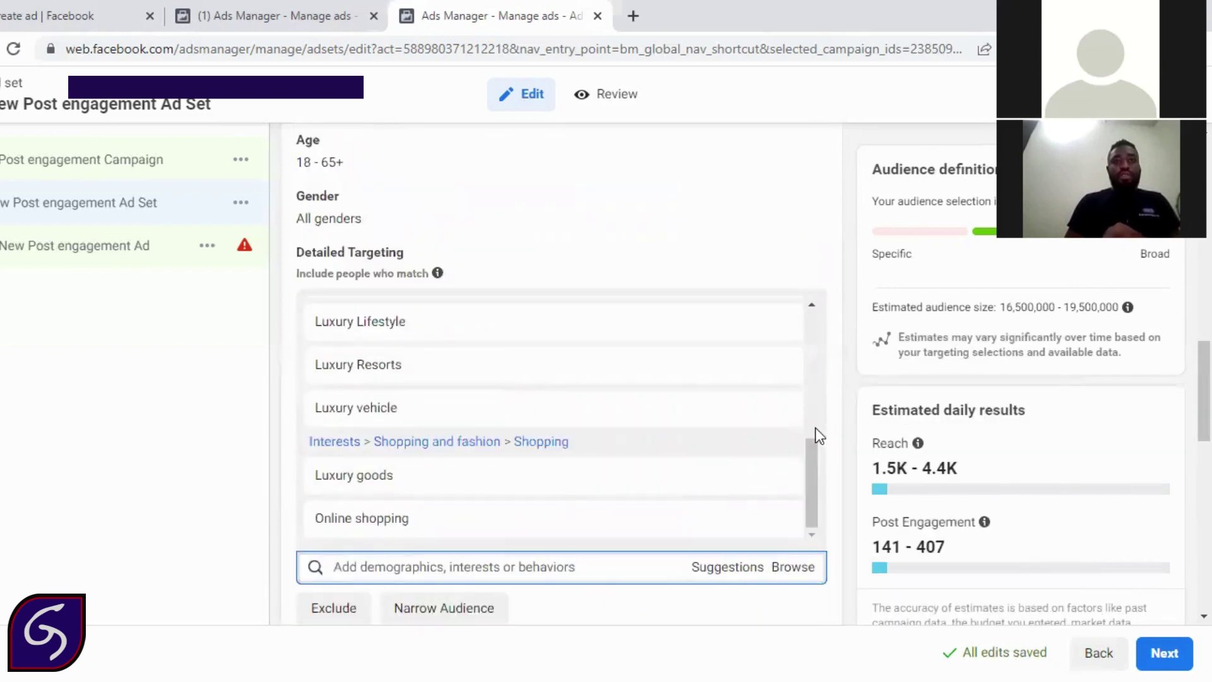
left_click_drag(813, 431, 810, 302)
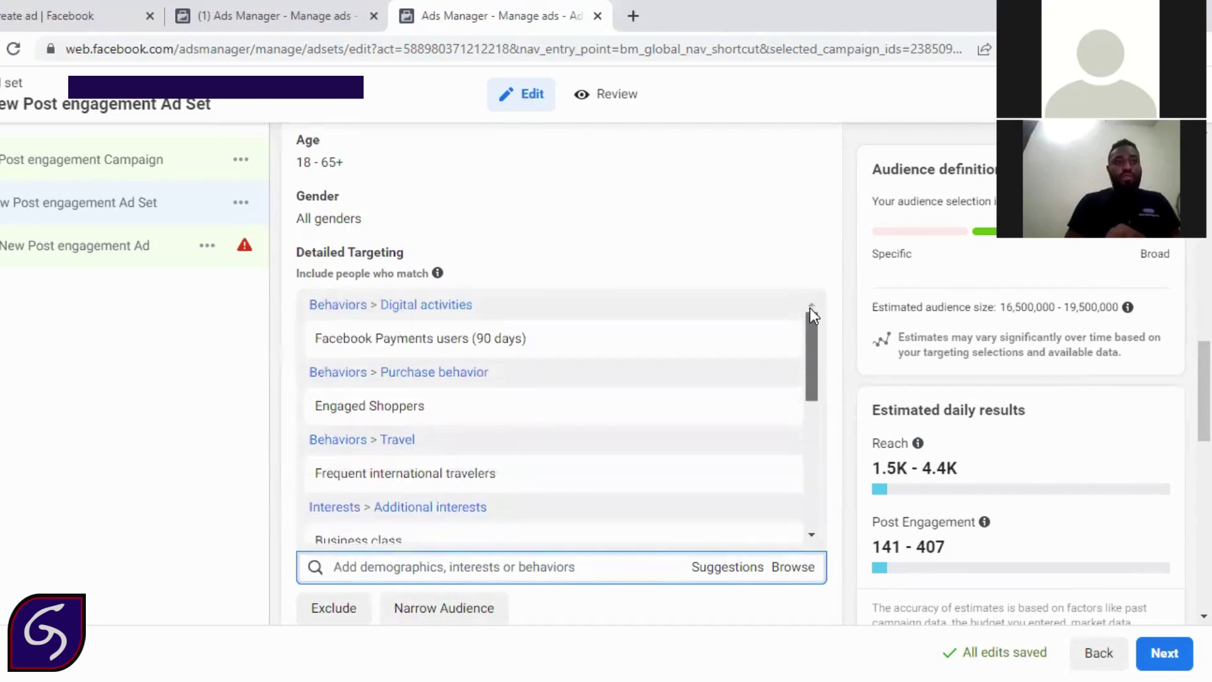
left_click_drag(813, 327, 808, 461)
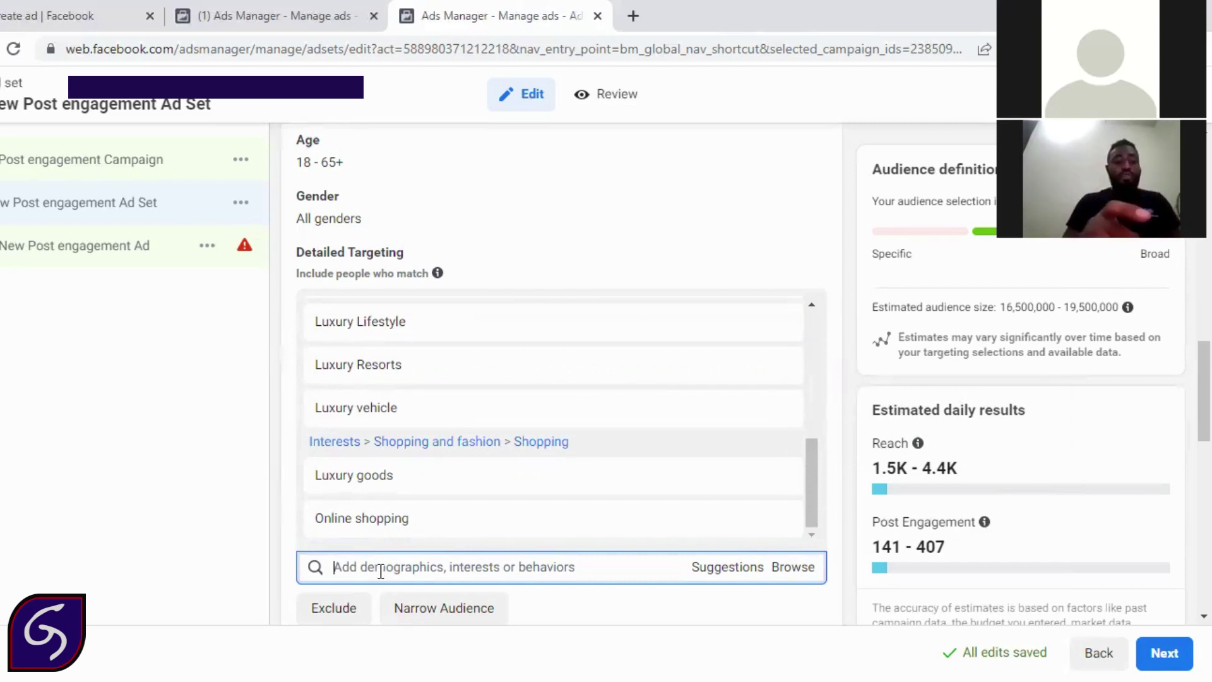
Step: Search 'Clothing' instead of 'Female clothing' and add the Women's clothing interest
type("Femal")
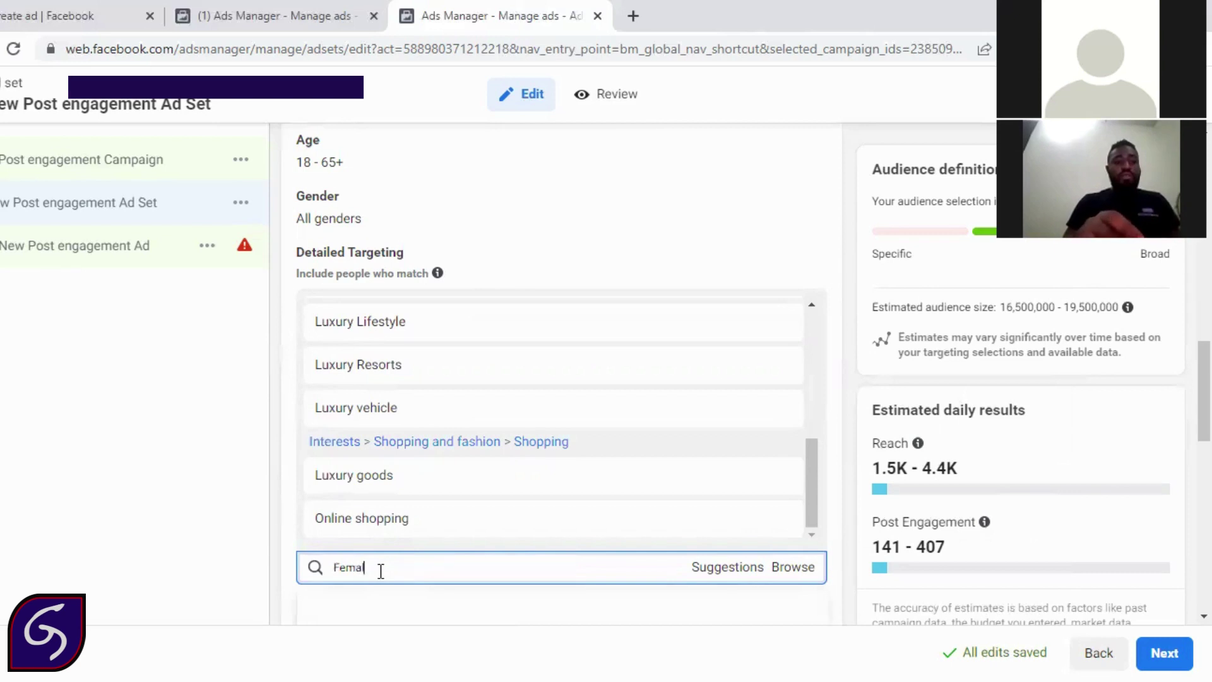
type("e clothin")
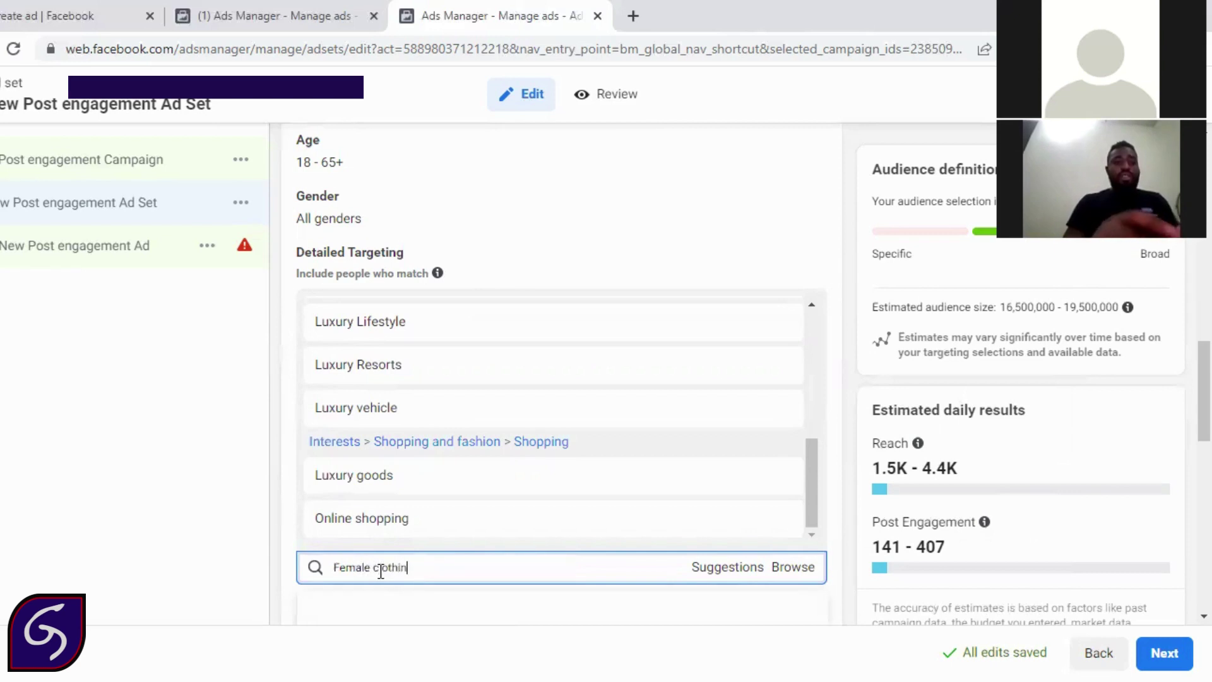
type("g")
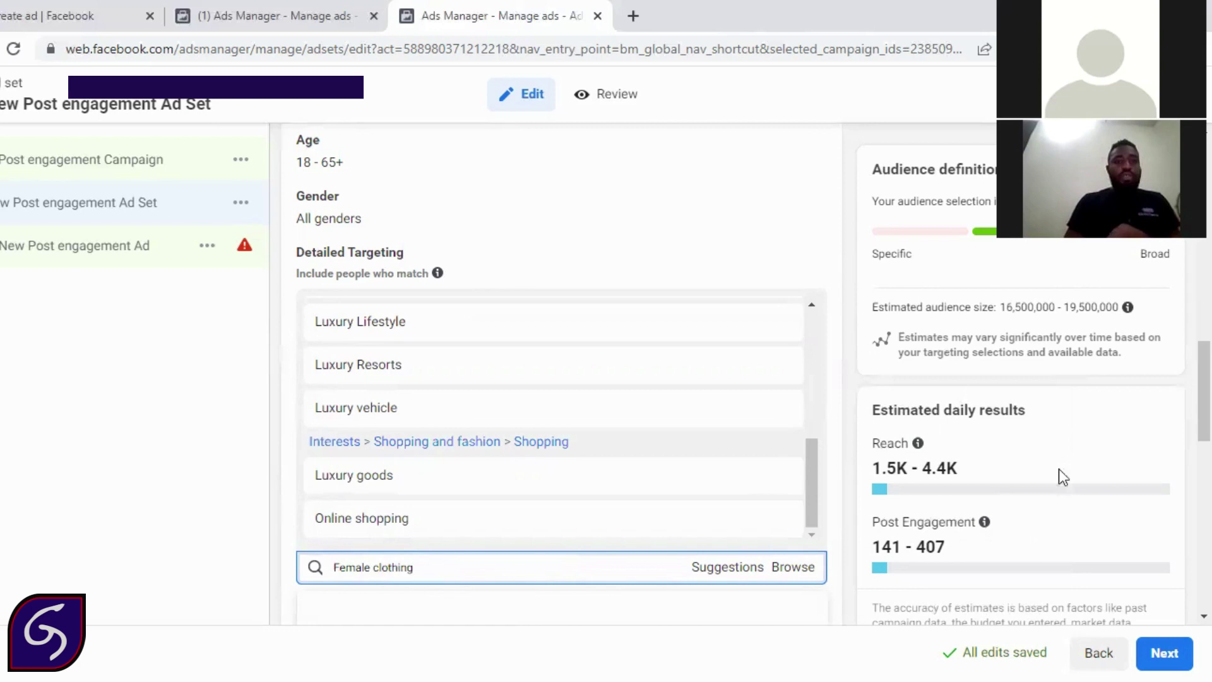
scroll(546, 483, "down", 2)
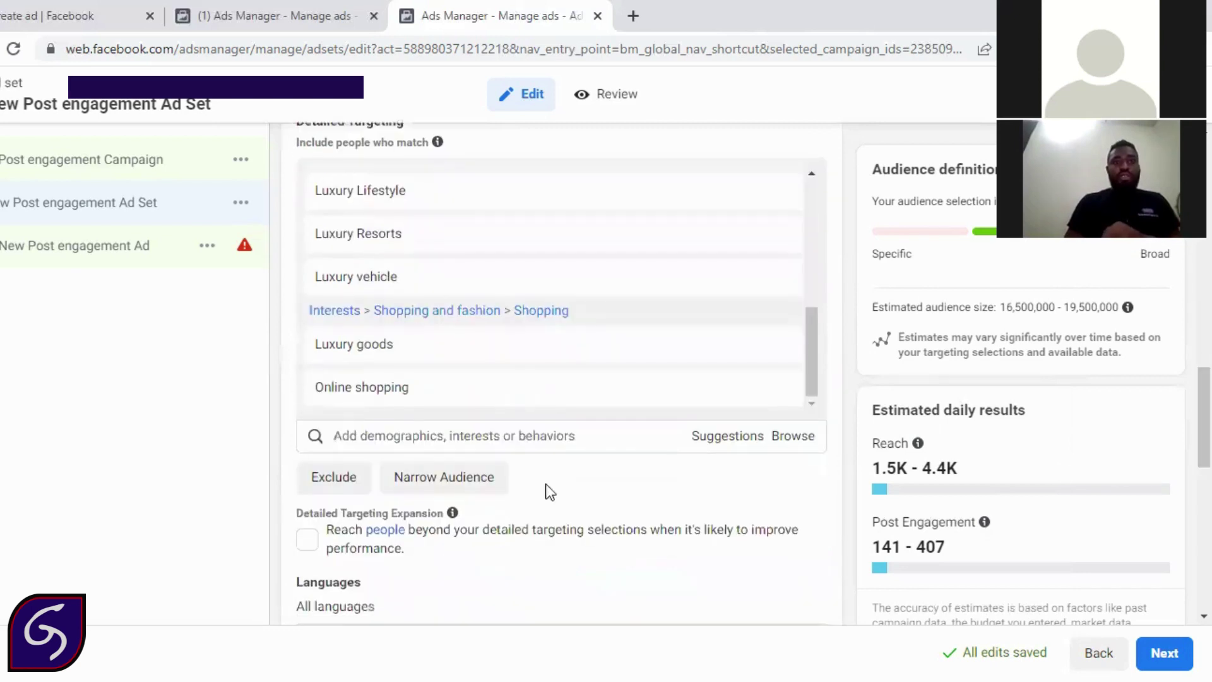
left_click(452, 438)
type("Clothi")
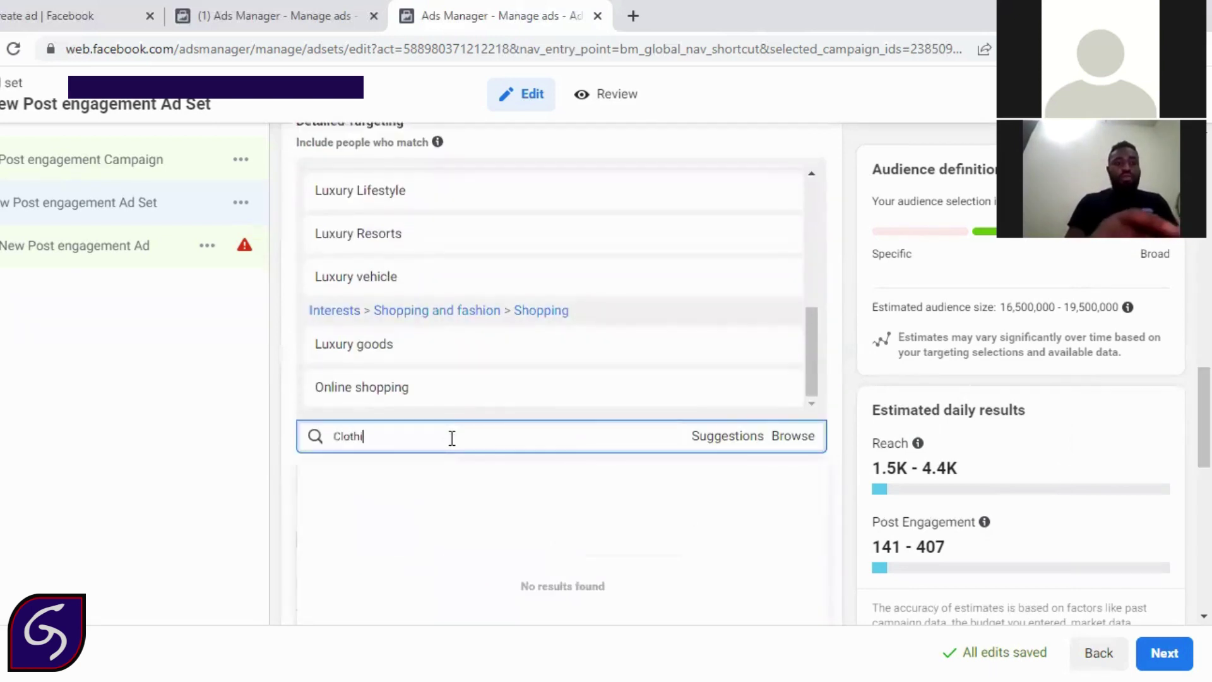
type("ng")
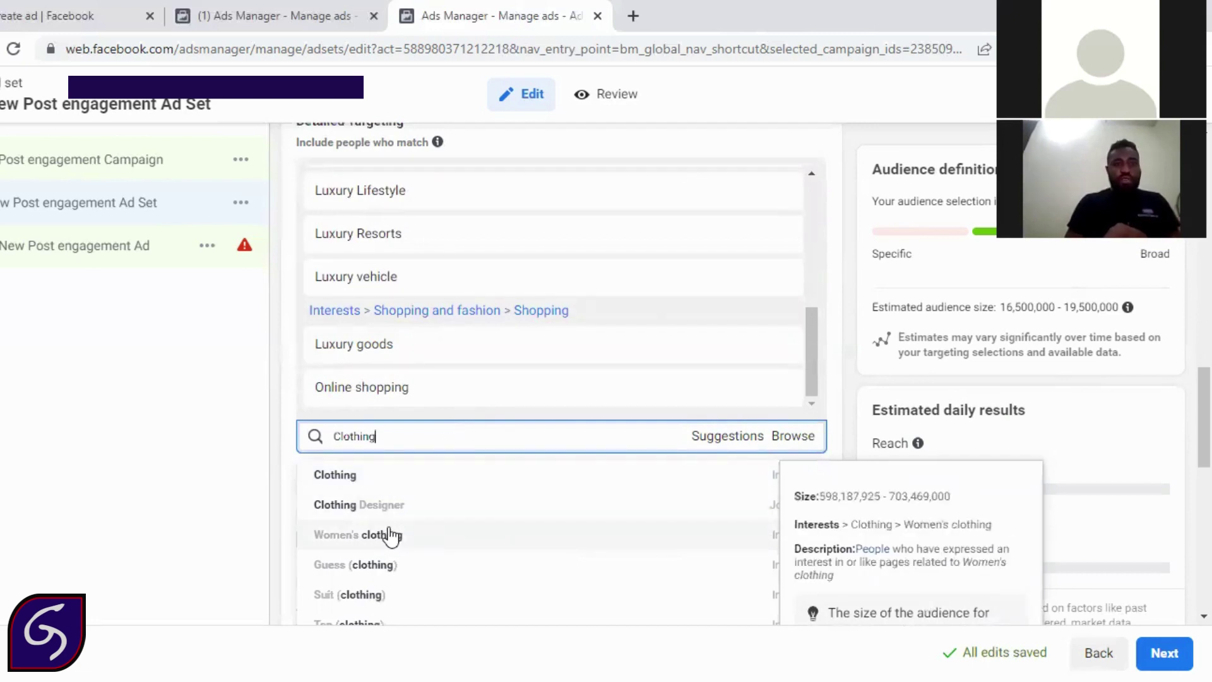
left_click(392, 535)
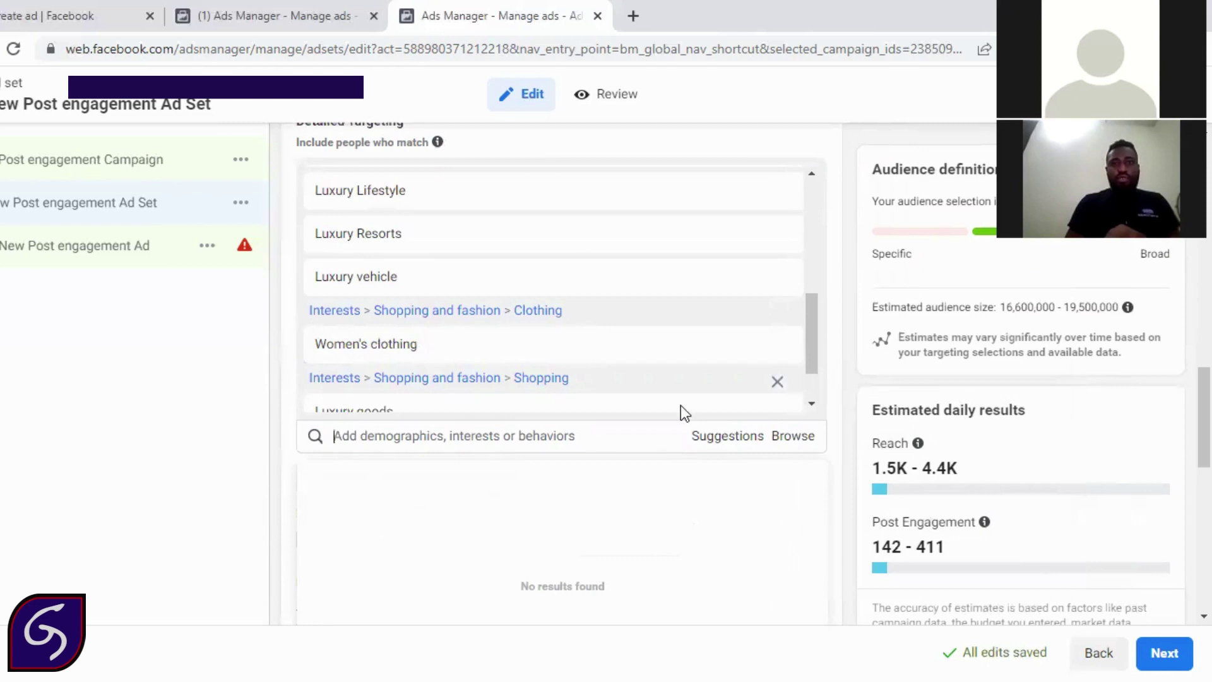
mouse_move(451, 334)
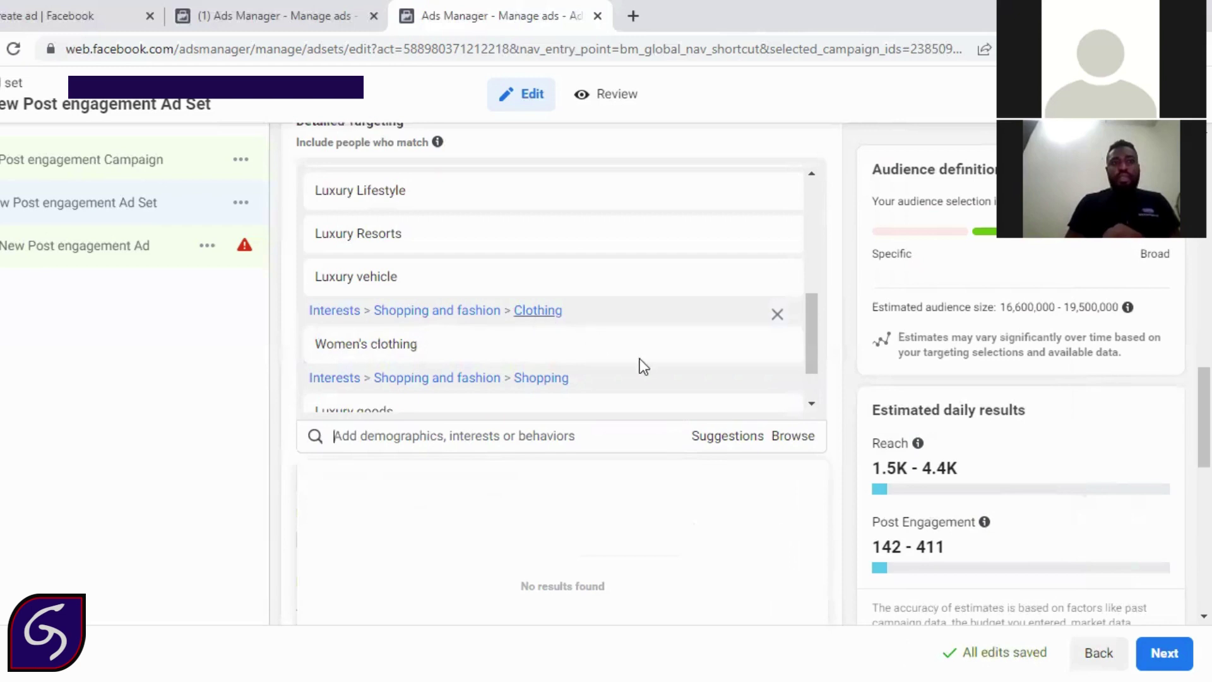
mouse_move(535, 320)
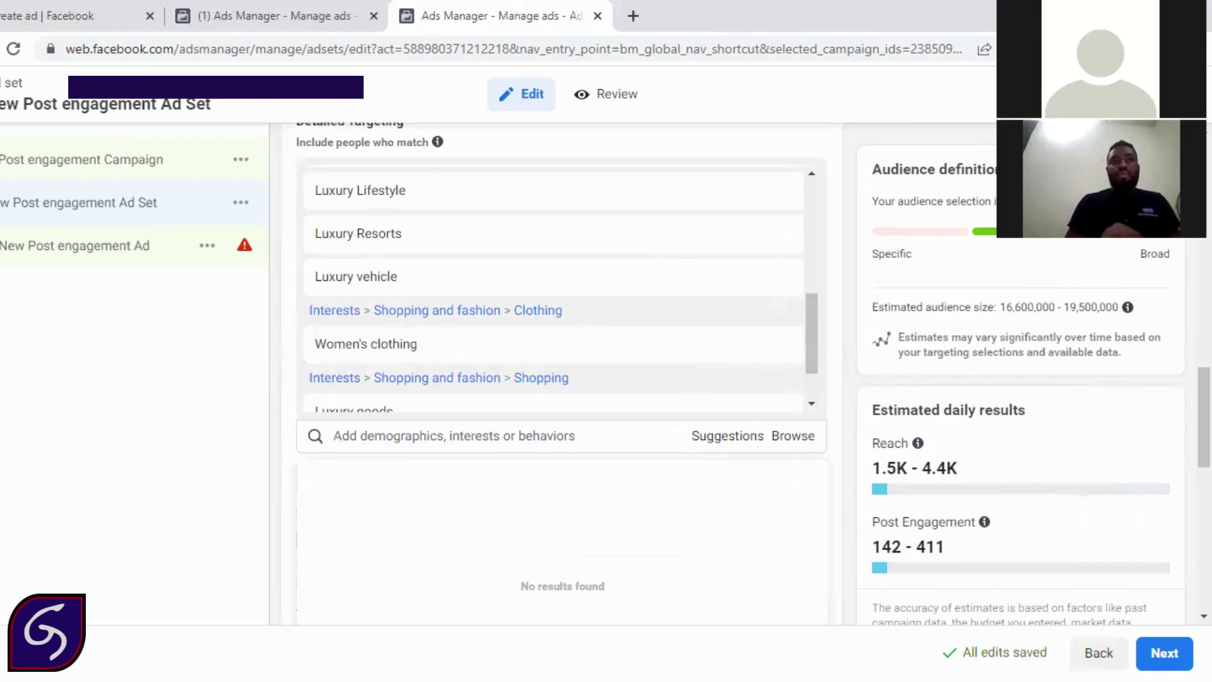
scroll(556, 284, "down", 1)
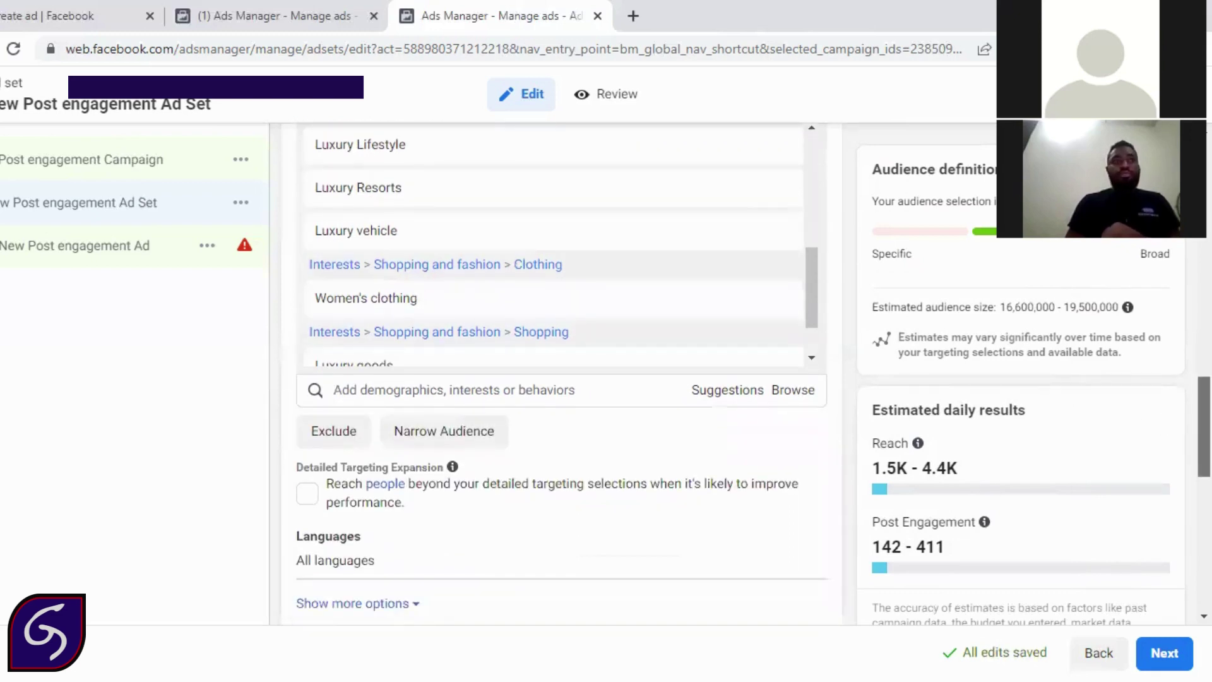
scroll(555, 354, "down", 3)
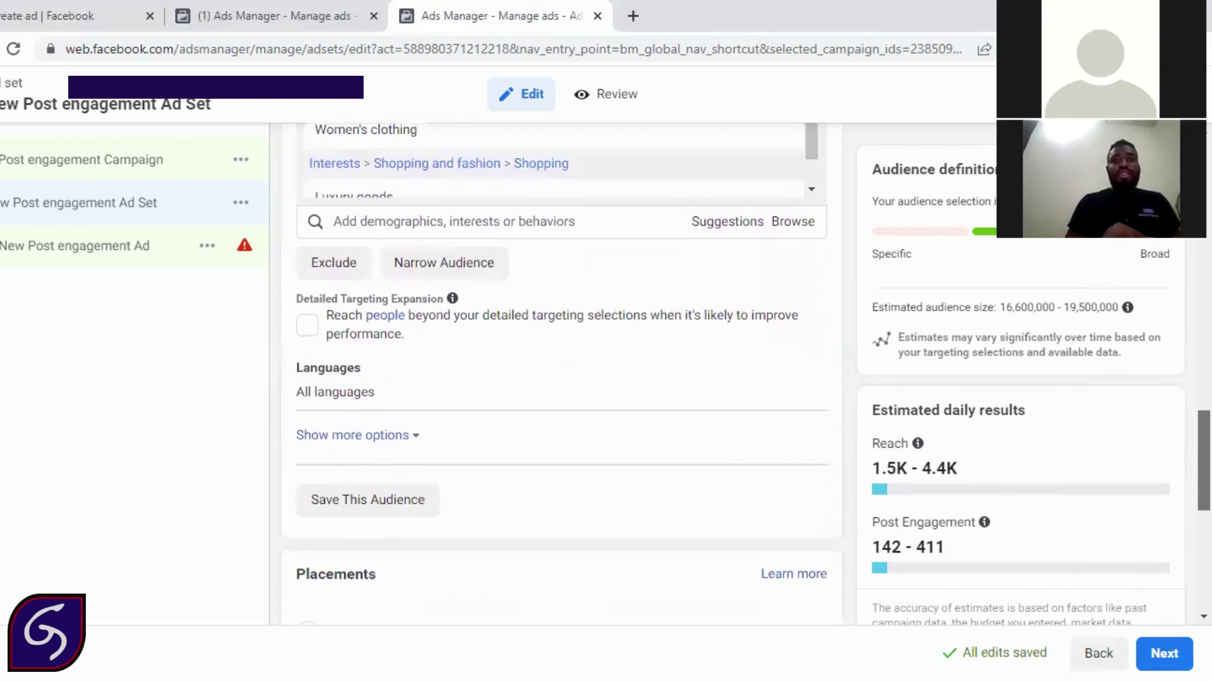
scroll(556, 353, "down", 2)
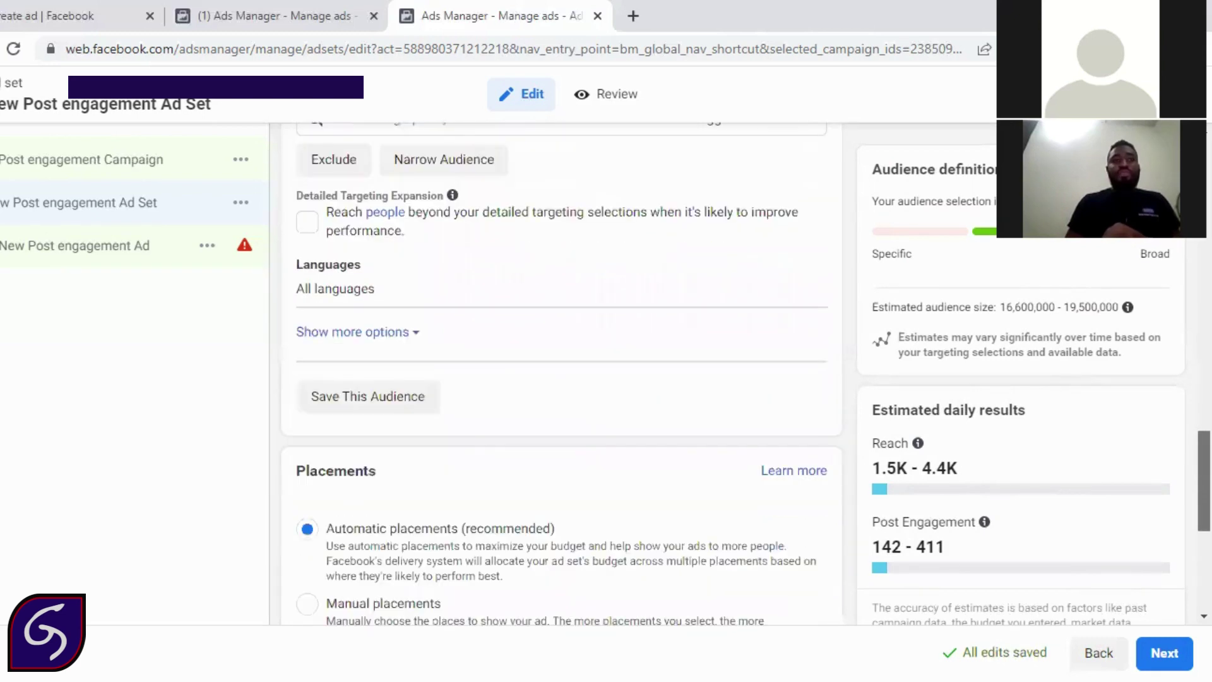
scroll(556, 353, "up", 3)
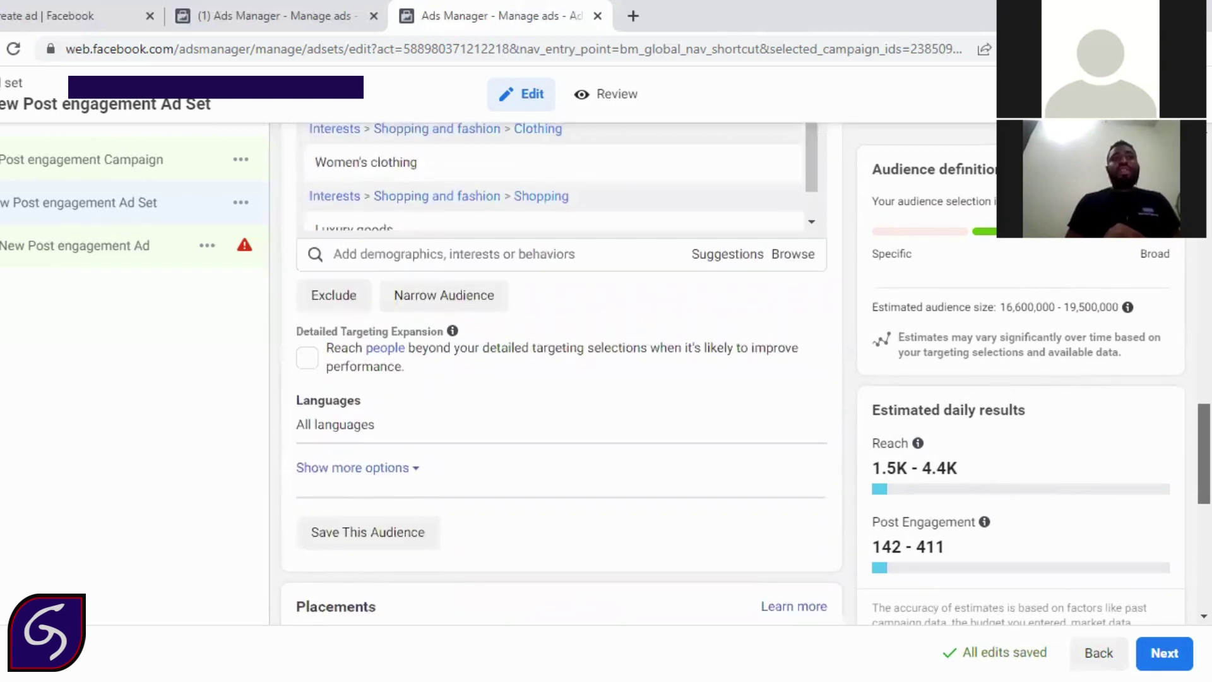
scroll(555, 353, "up", 1)
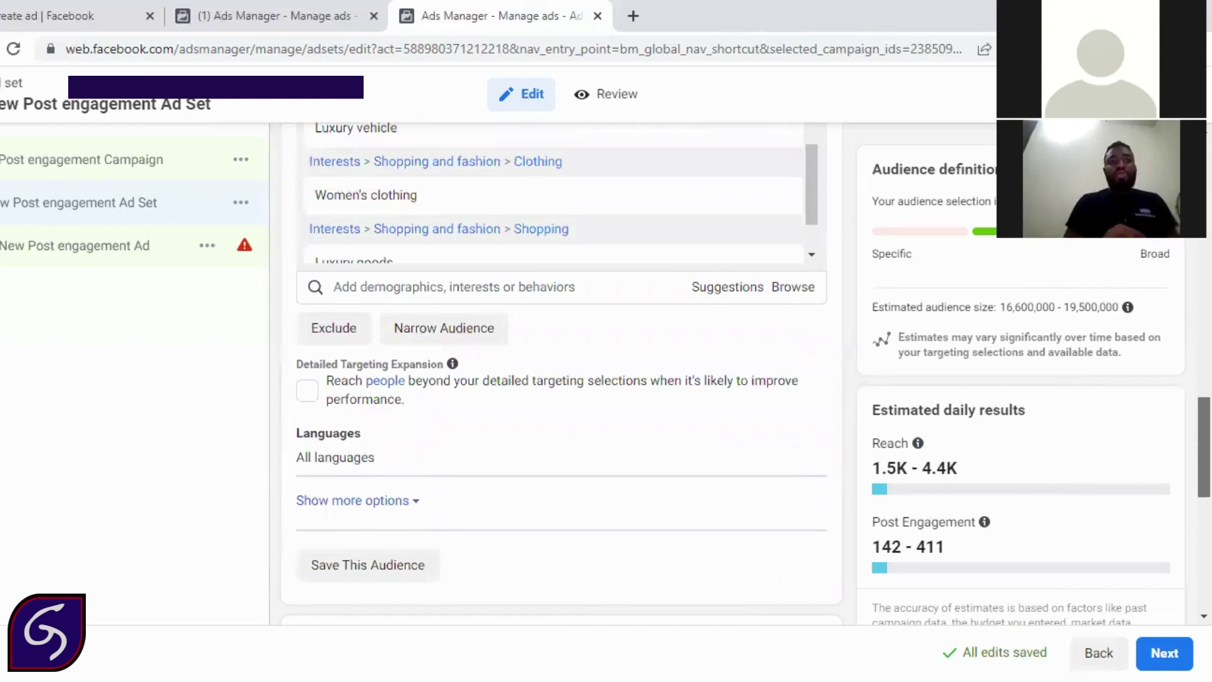
scroll(555, 353, "up", 8)
scroll(555, 354, "up", 1)
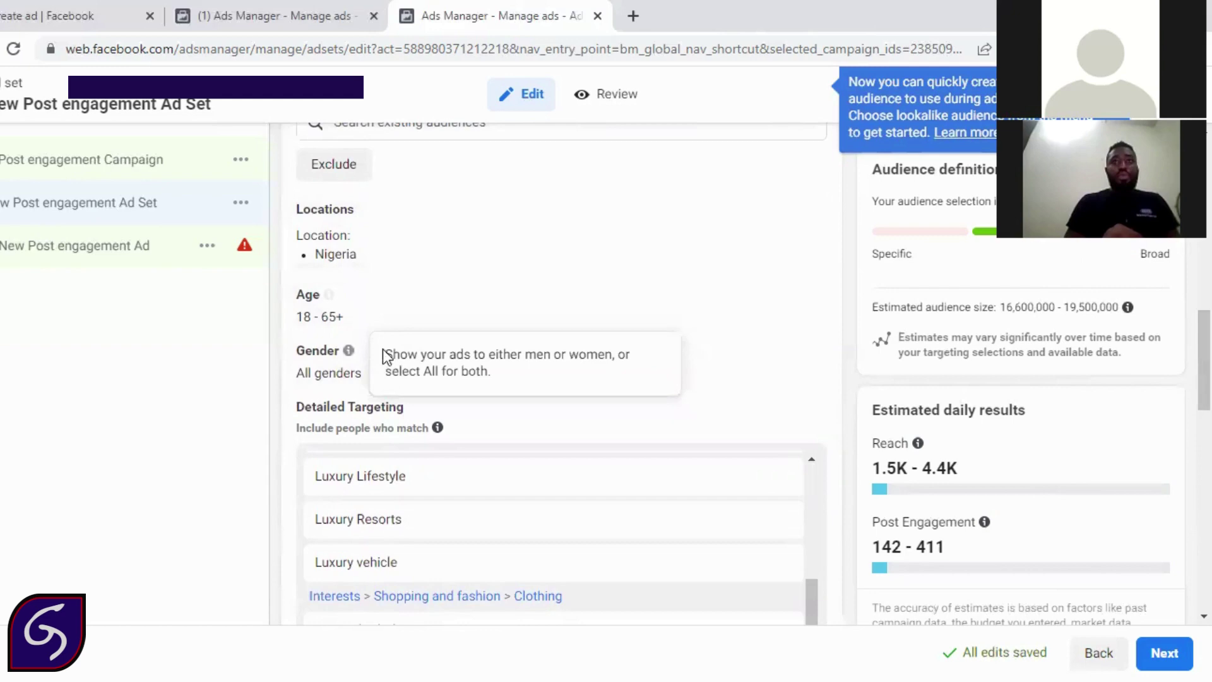
left_click_drag(1204, 360, 1205, 292)
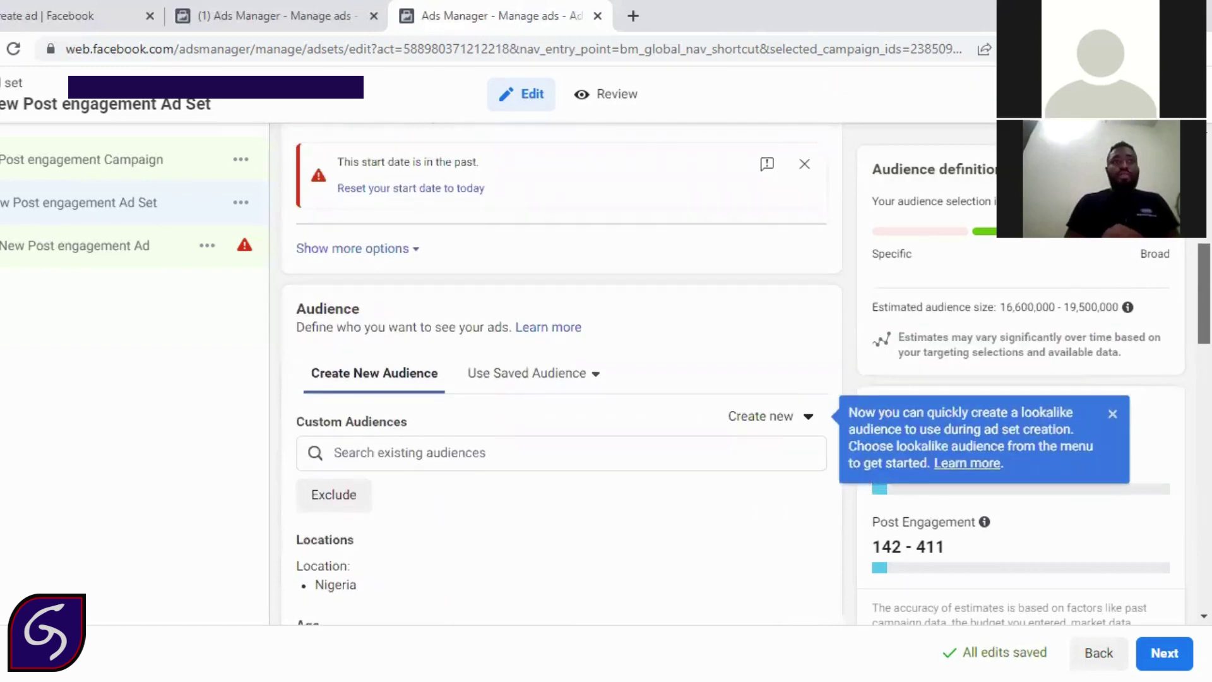
scroll(562, 379, "down", 13)
scroll(562, 373, "down", 7)
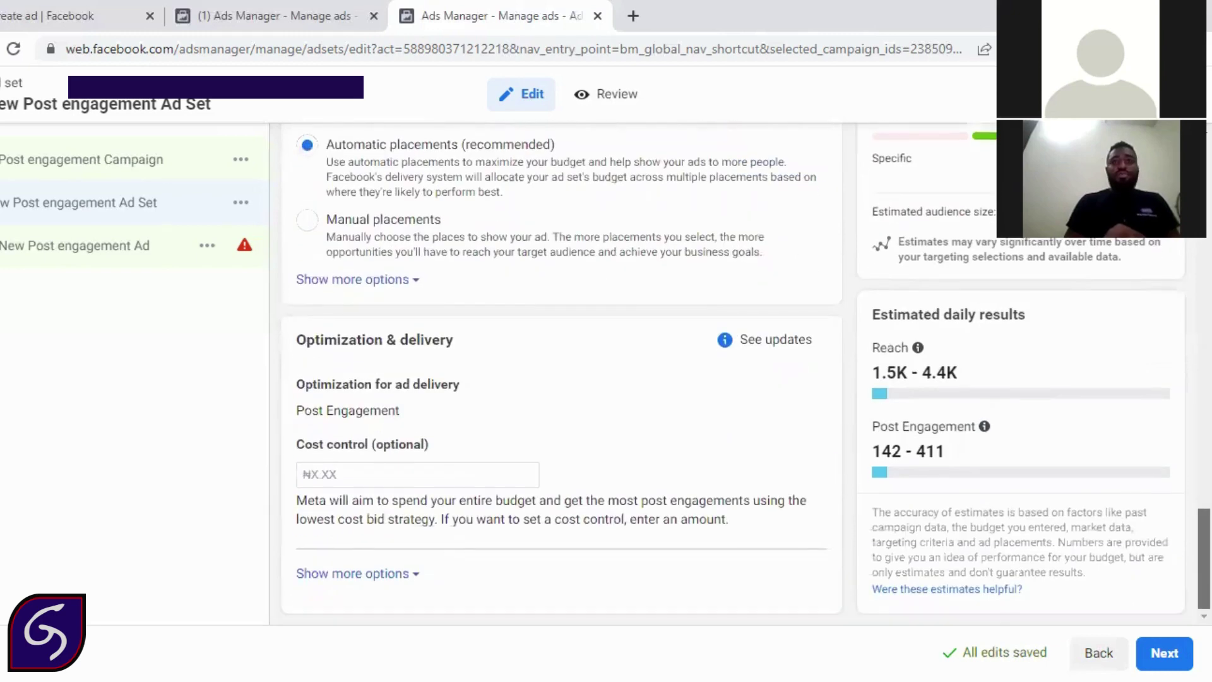
scroll(562, 372, "up", 5)
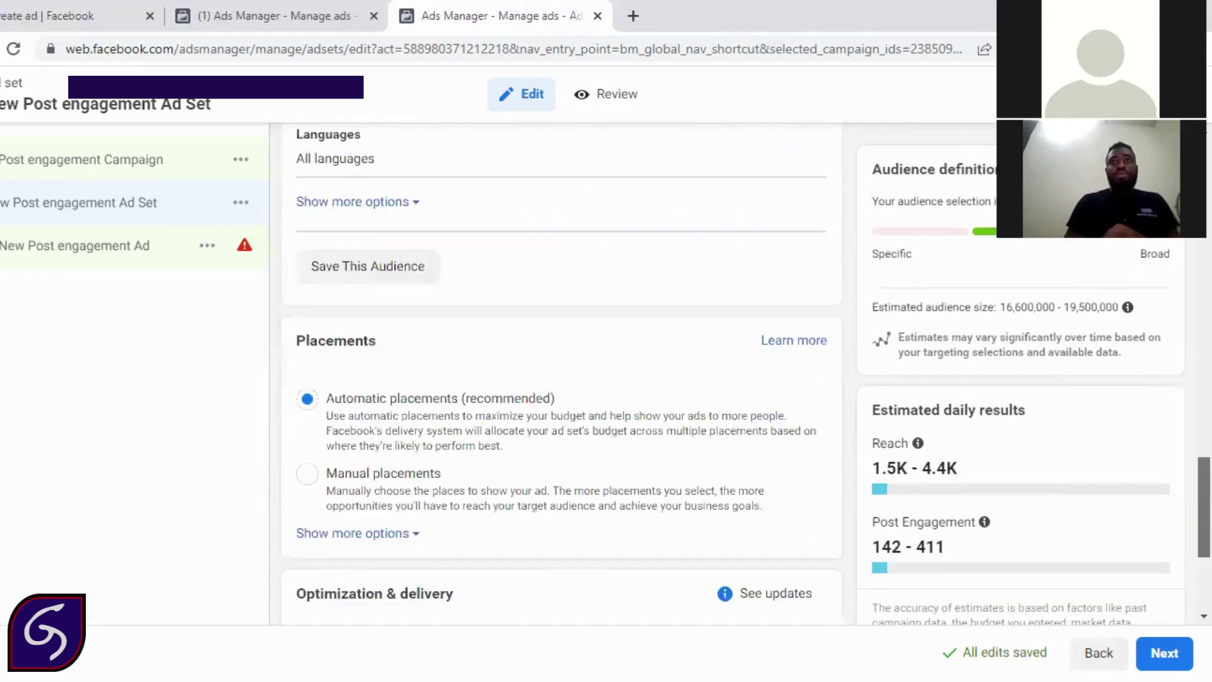